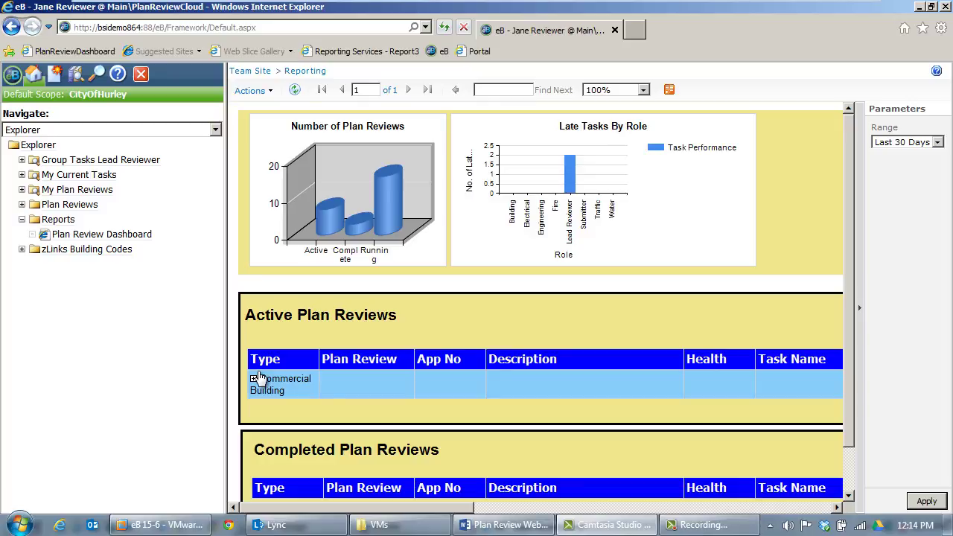
- Expand Commercial Building and PRS-2014-00031, scrolling across to show task assignees, roles and dates
{"action": "left_click", "coordinate": [254, 379]}
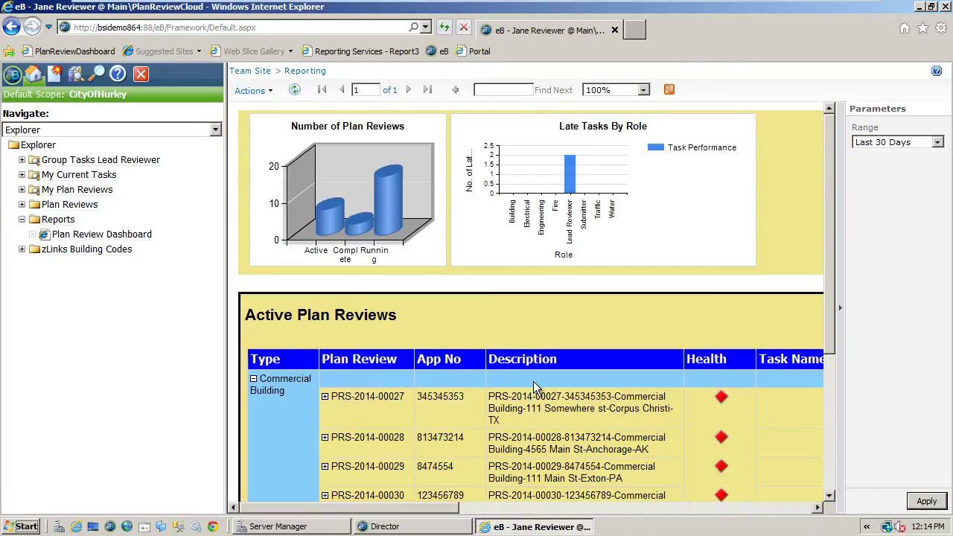
{"action": "scroll", "coordinate": [533, 381], "scroll_direction": "down", "scroll_amount": 3}
{"action": "scroll", "coordinate": [533, 381], "scroll_direction": "down", "scroll_amount": 2}
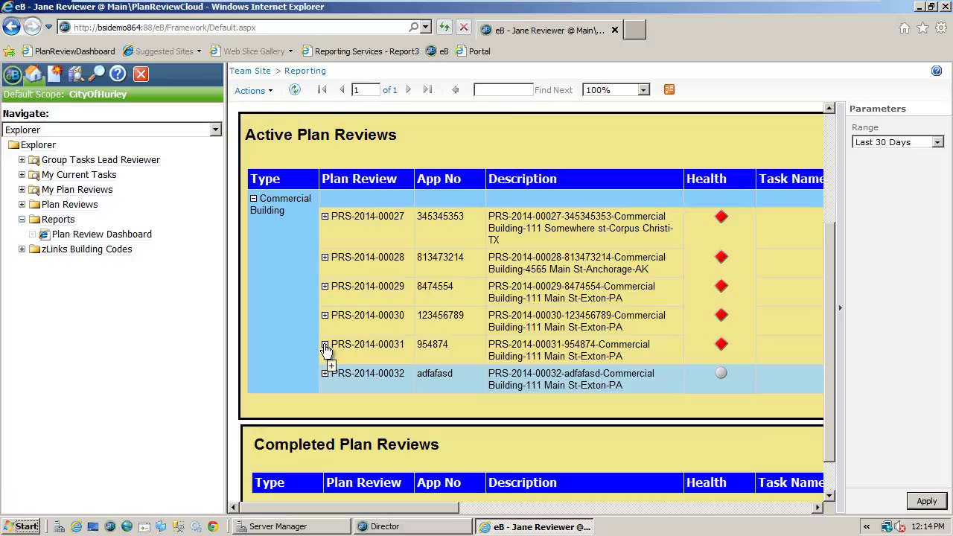
{"action": "left_click", "coordinate": [326, 345]}
{"action": "left_click_drag", "start_coordinate": [418, 507], "coordinate": [640, 511]}
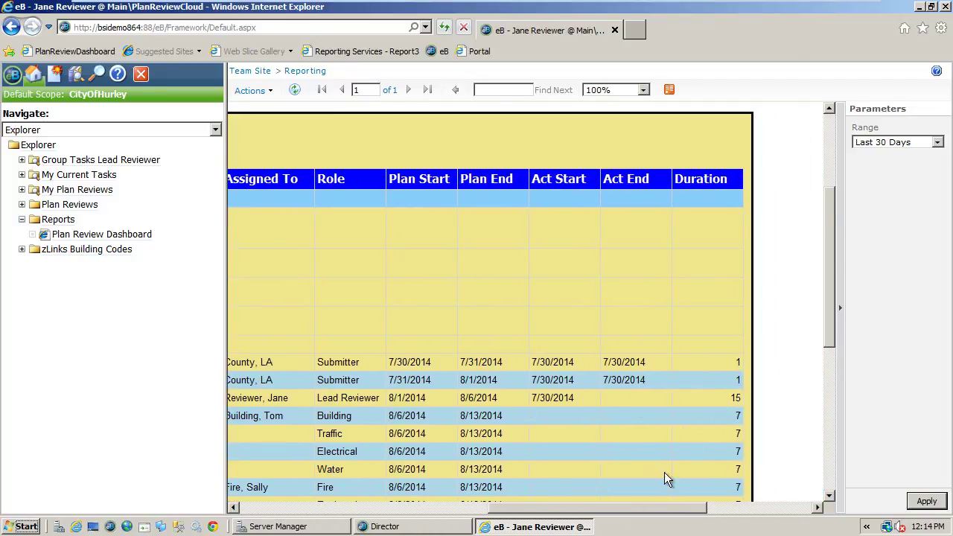
{"action": "mouse_move", "coordinate": [649, 512]}
{"action": "left_mouse_down"}
{"action": "mouse_move", "coordinate": [465, 513]}
{"action": "mouse_move", "coordinate": [396, 526]}
{"action": "left_mouse_up"}
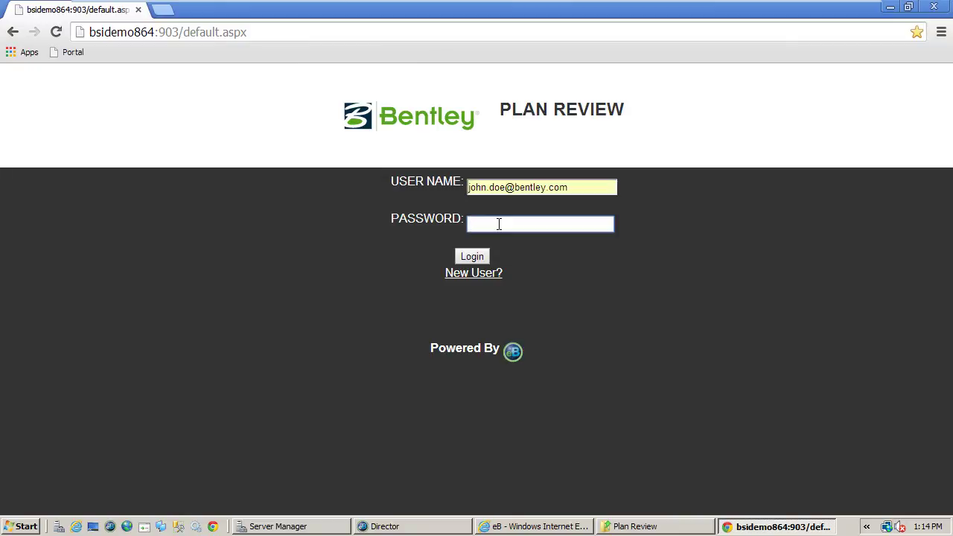
- Enter the applicant's password and log in to the Plan Review portal
{"action": "type", "text": "*******"}
{"action": "key", "text": "Return"}
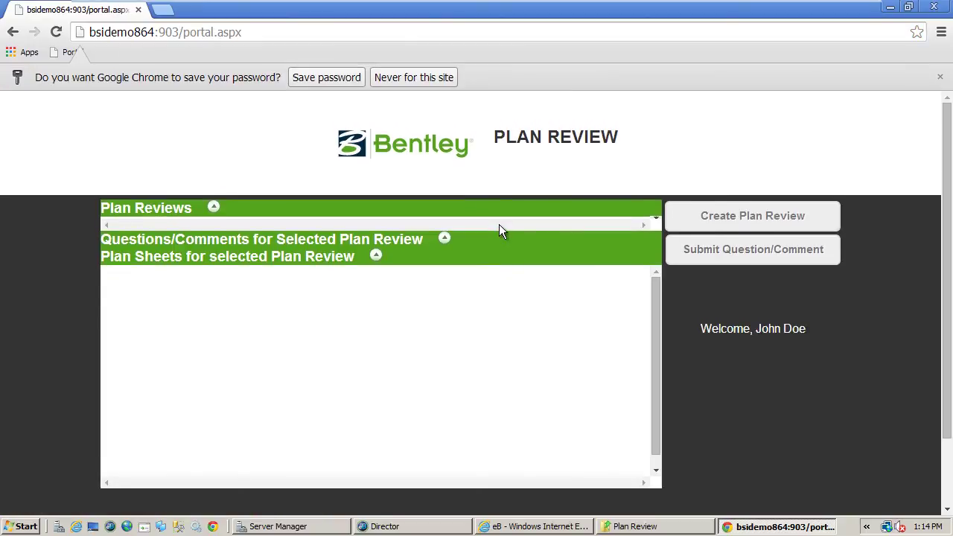
- Create a Commercial Building review with permit number 1234567 and an autofilled property address, city and state
{"action": "left_click", "coordinate": [725, 218]}
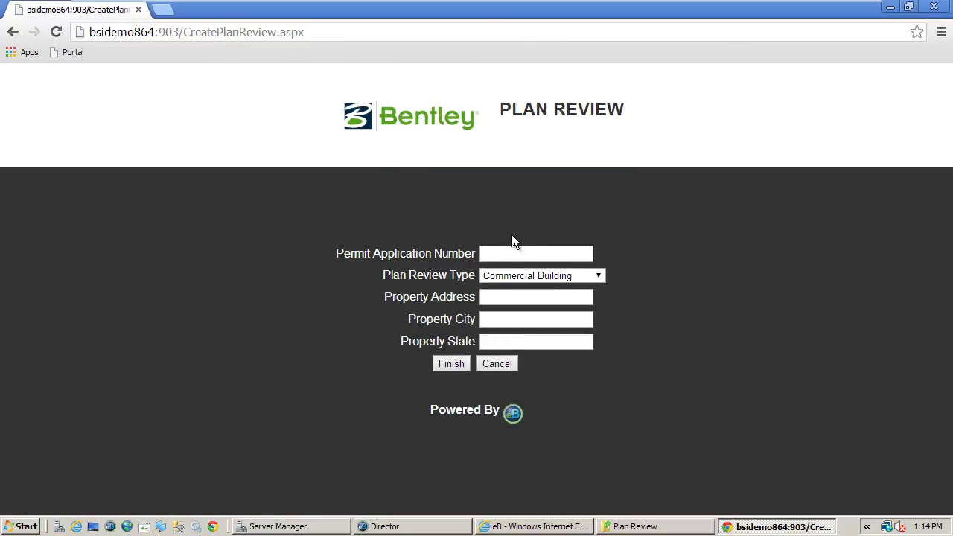
{"action": "left_click", "coordinate": [510, 253]}
{"action": "type", "text": "1234567"}
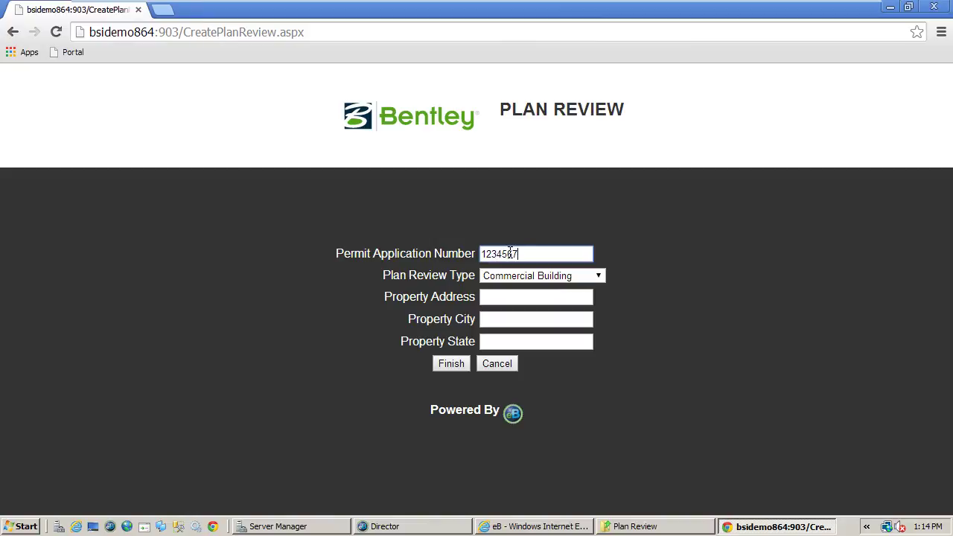
{"action": "left_click", "coordinate": [515, 297]}
{"action": "type", "text": "111"}
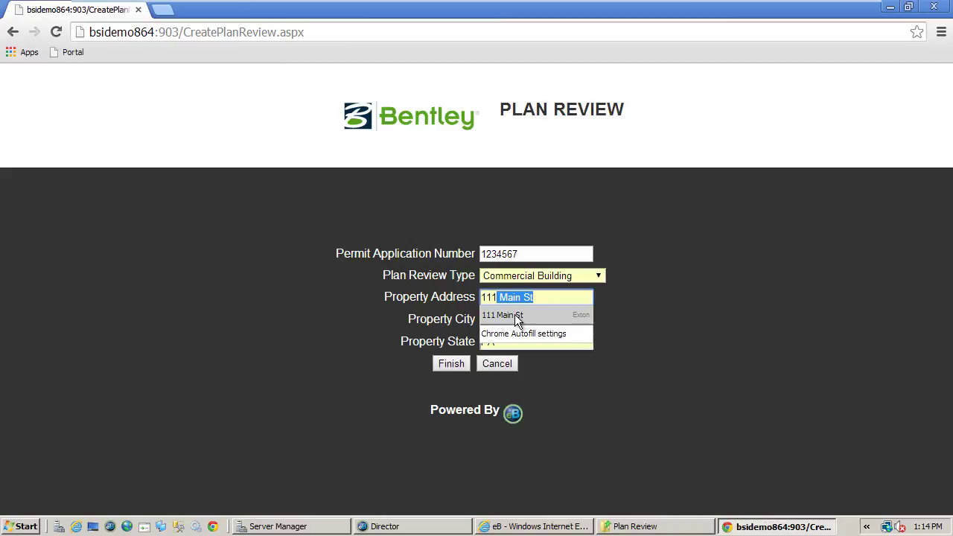
{"action": "left_click", "coordinate": [514, 314]}
{"action": "double_click", "coordinate": [529, 318]}
{"action": "key", "text": "Tab"}
{"action": "key", "text": "Tab"}
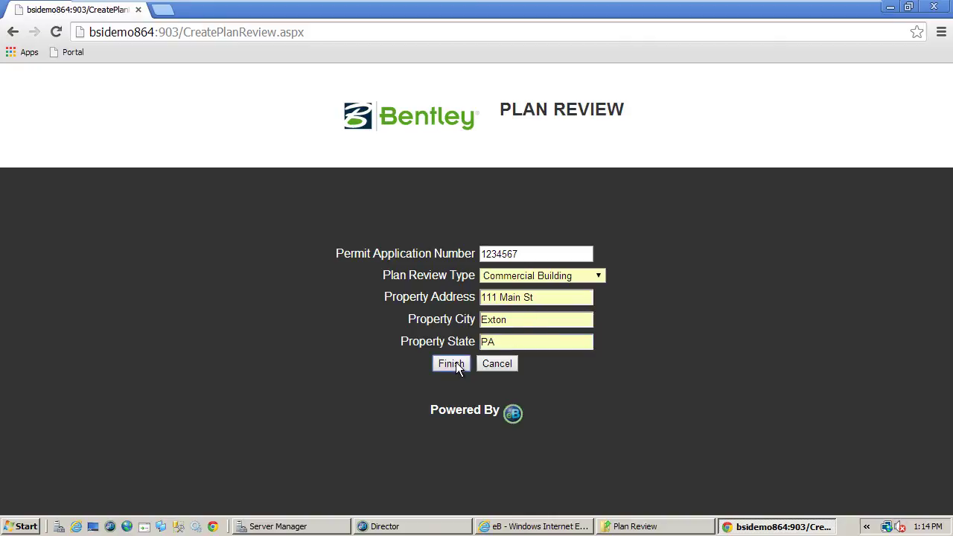
{"action": "left_click", "coordinate": [456, 364]}
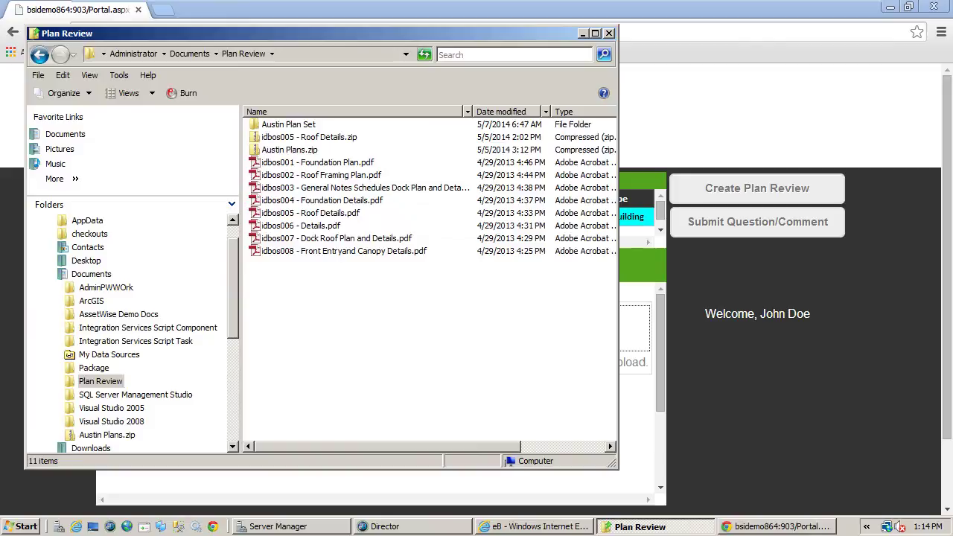
- Upload and process the eight idbos plan sheet PDFs, then submit PRS-2014-00032 for review
{"action": "left_click_drag", "start_coordinate": [348, 289], "coordinate": [635, 329]}
{"action": "scroll", "coordinate": [661, 371], "scroll_direction": "down", "scroll_amount": 3}
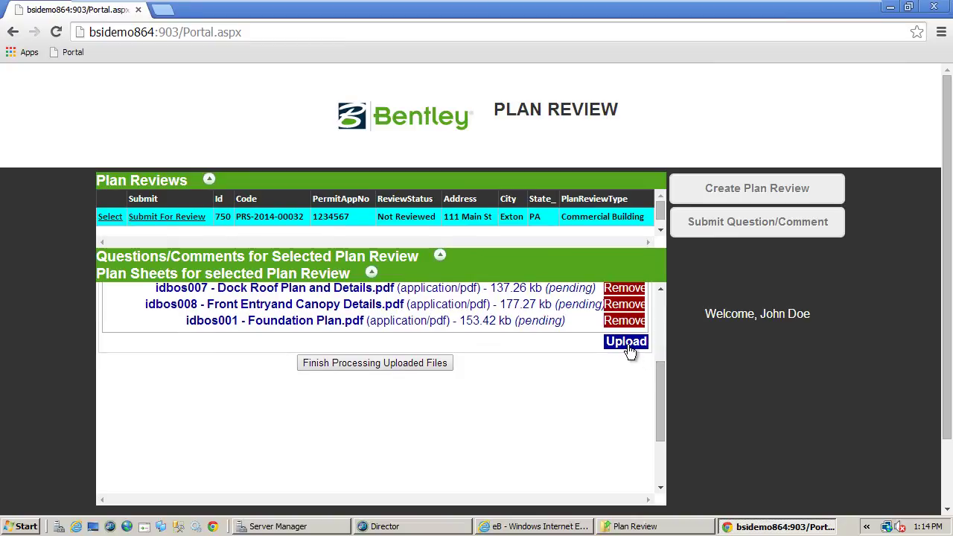
{"action": "left_click", "coordinate": [625, 343]}
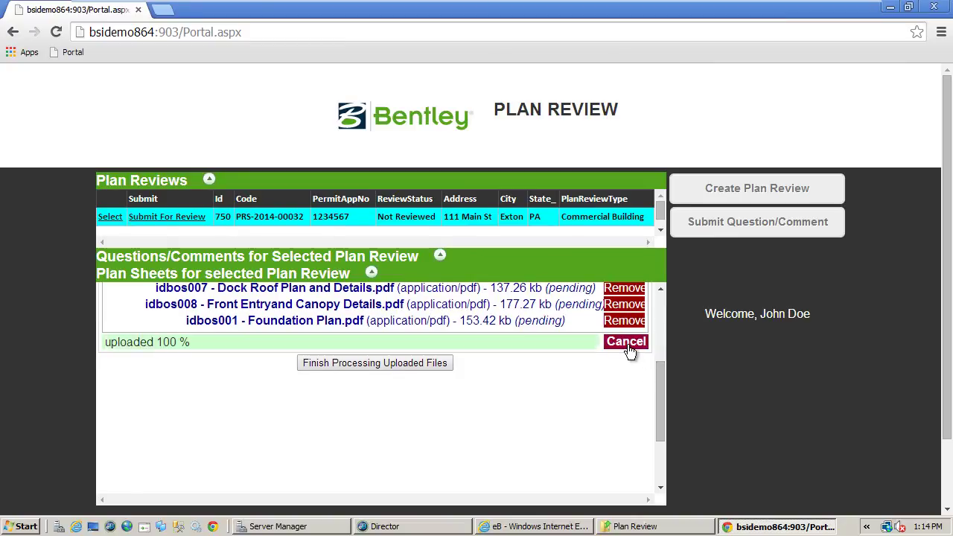
{"action": "left_click", "coordinate": [424, 363]}
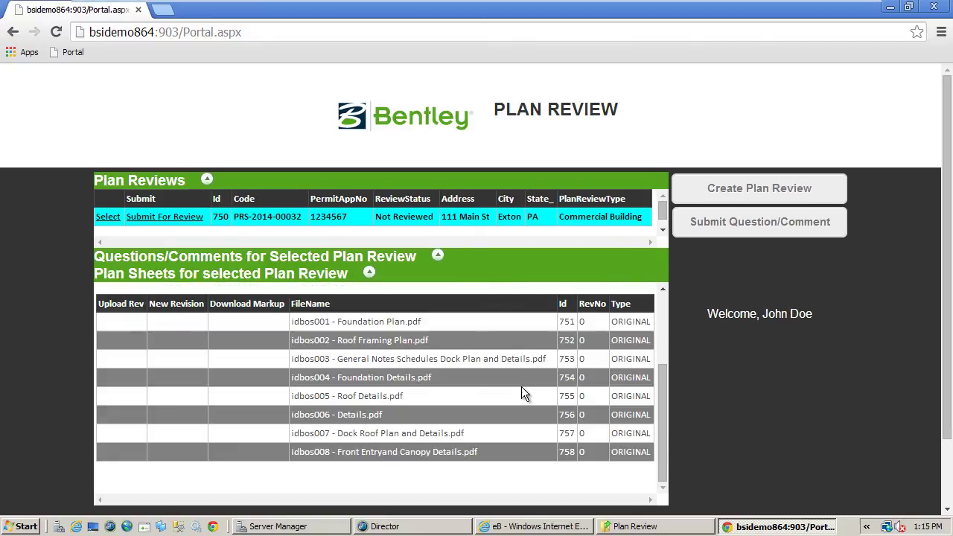
{"action": "left_click", "coordinate": [138, 220]}
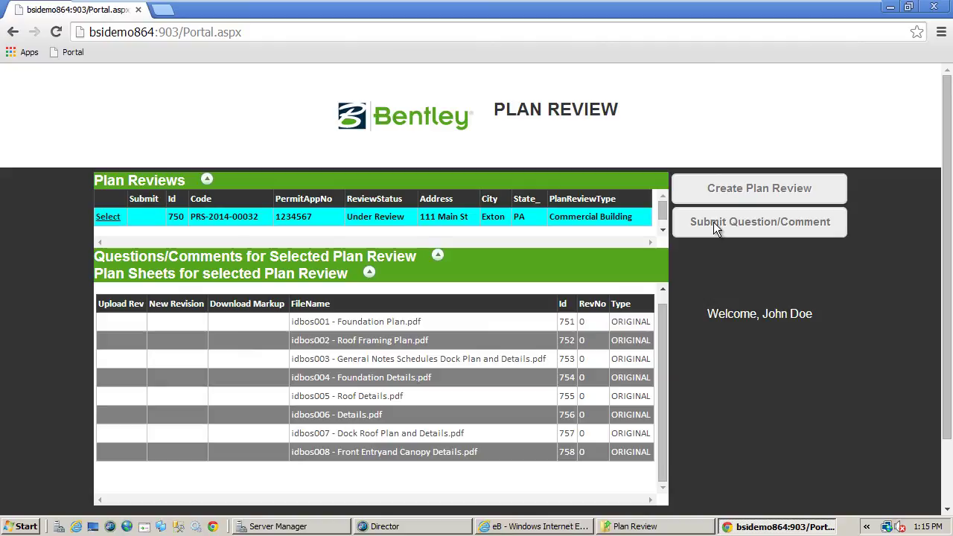
{"action": "left_click", "coordinate": [713, 222]}
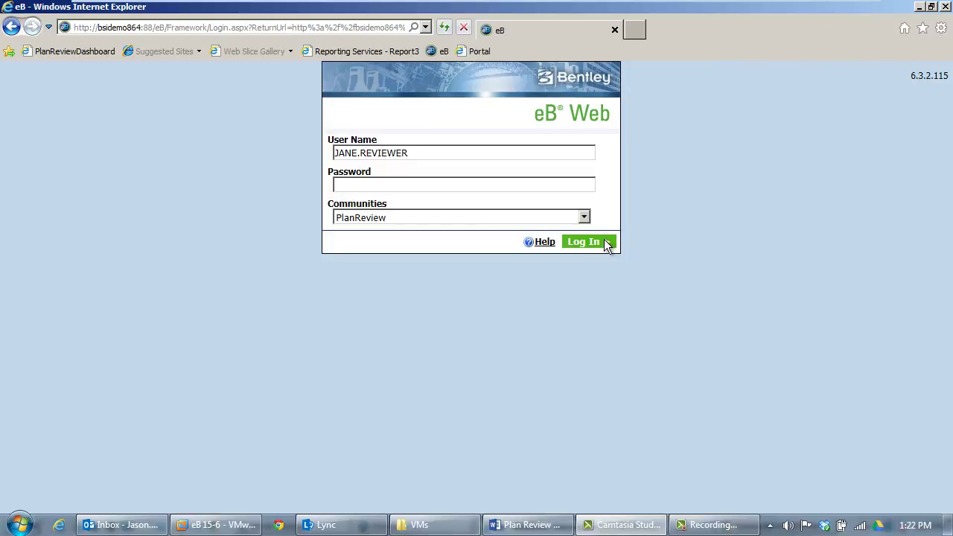
- Log in to eB Web as the reviewer with the PlanReview community selected
{"action": "left_click", "coordinate": [606, 244]}
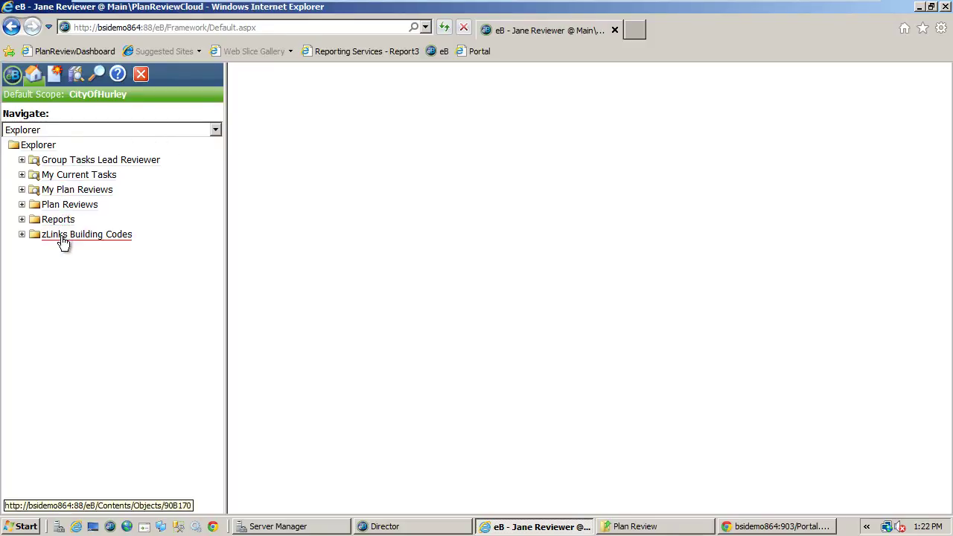
- Browse the Explorer tree folders, then open task PLN-RVW-2014-00032 under Group Tasks Lead Reviewer
{"action": "left_click", "coordinate": [22, 160]}
{"action": "left_click", "coordinate": [23, 204]}
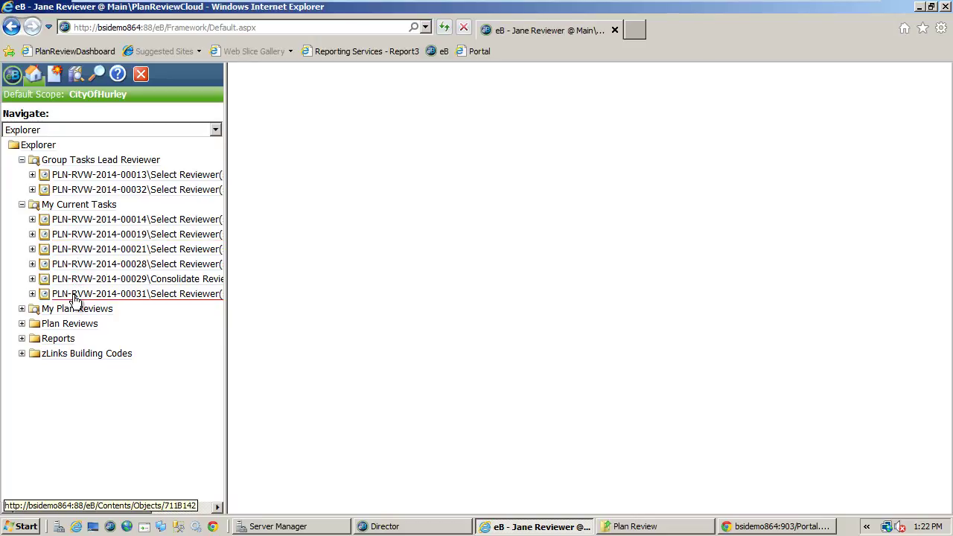
{"action": "left_click", "coordinate": [22, 309]}
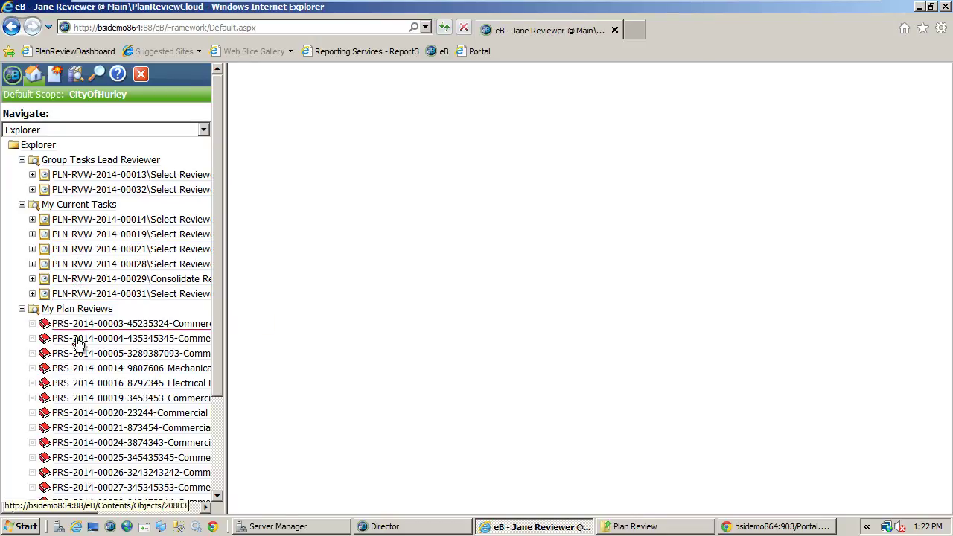
{"action": "scroll", "coordinate": [82, 344], "scroll_direction": "down", "scroll_amount": 3}
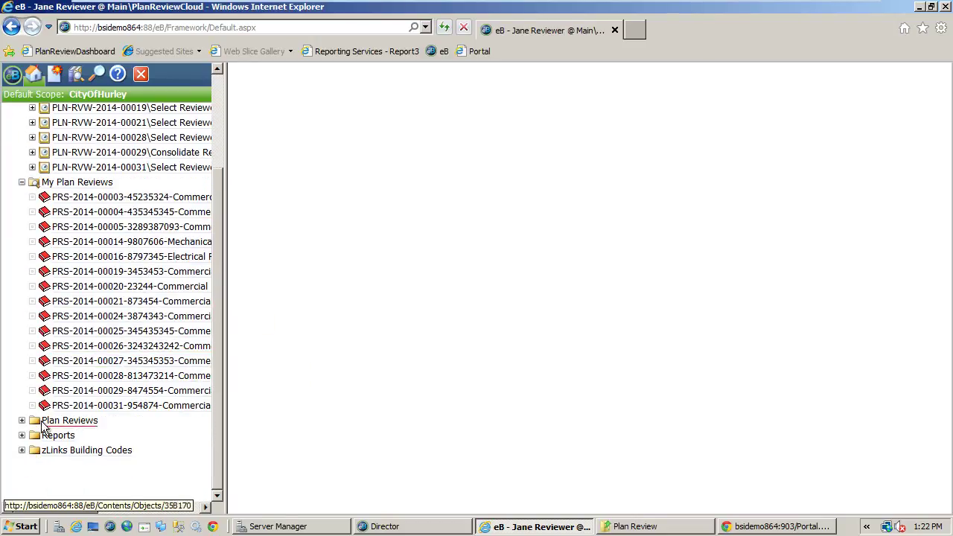
{"action": "left_click", "coordinate": [21, 421]}
{"action": "scroll", "coordinate": [23, 416], "scroll_direction": "down", "scroll_amount": 2}
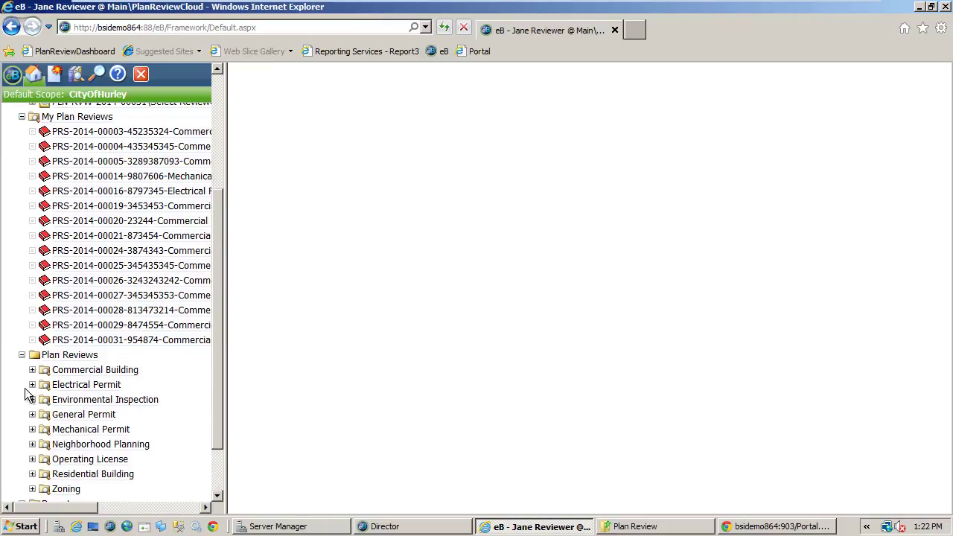
{"action": "left_click", "coordinate": [32, 370]}
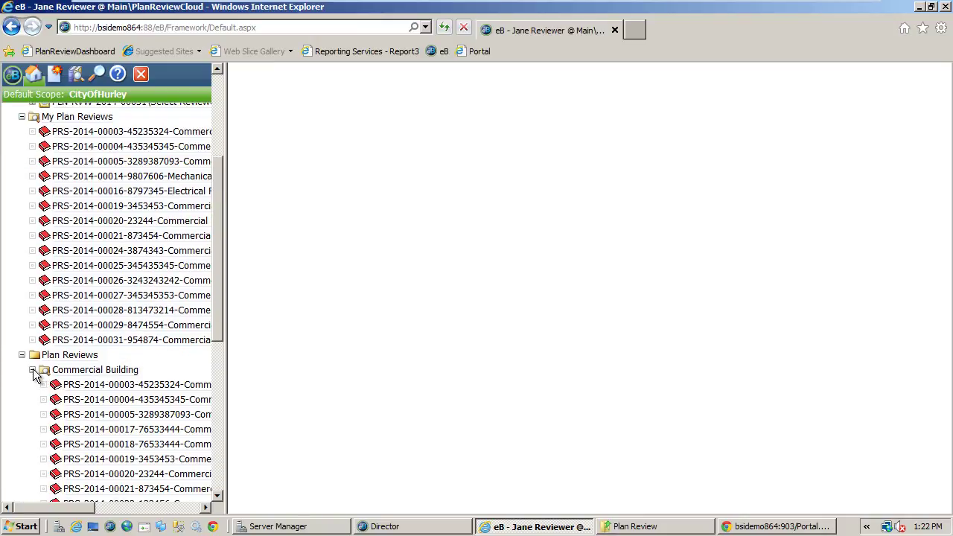
{"action": "left_click", "coordinate": [33, 370]}
{"action": "left_click", "coordinate": [23, 355]}
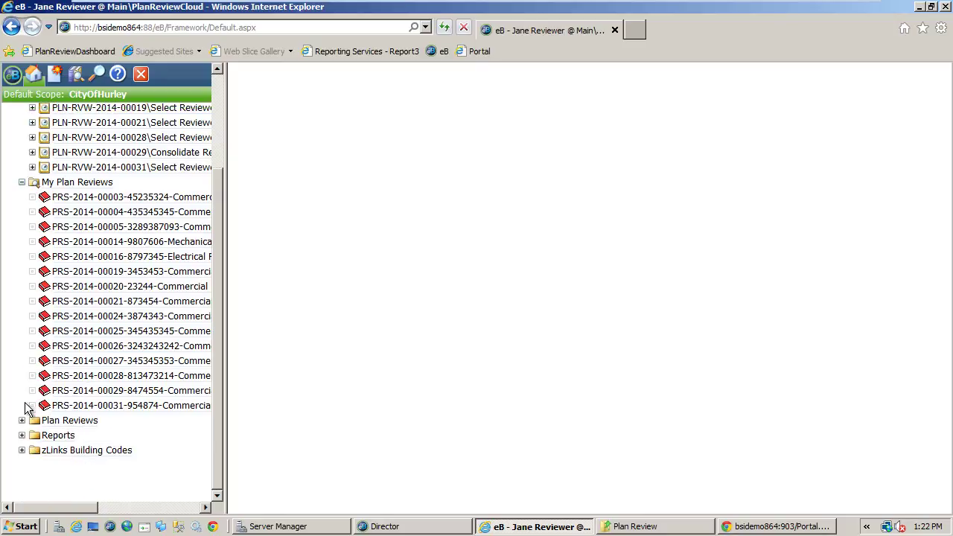
{"action": "left_click", "coordinate": [23, 436]}
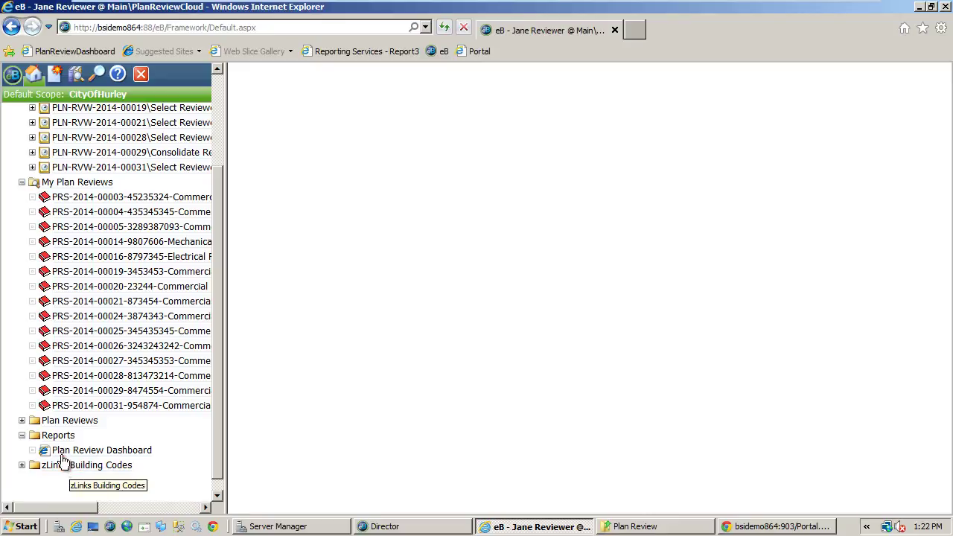
{"action": "scroll", "coordinate": [35, 190], "scroll_direction": "up", "scroll_amount": 3}
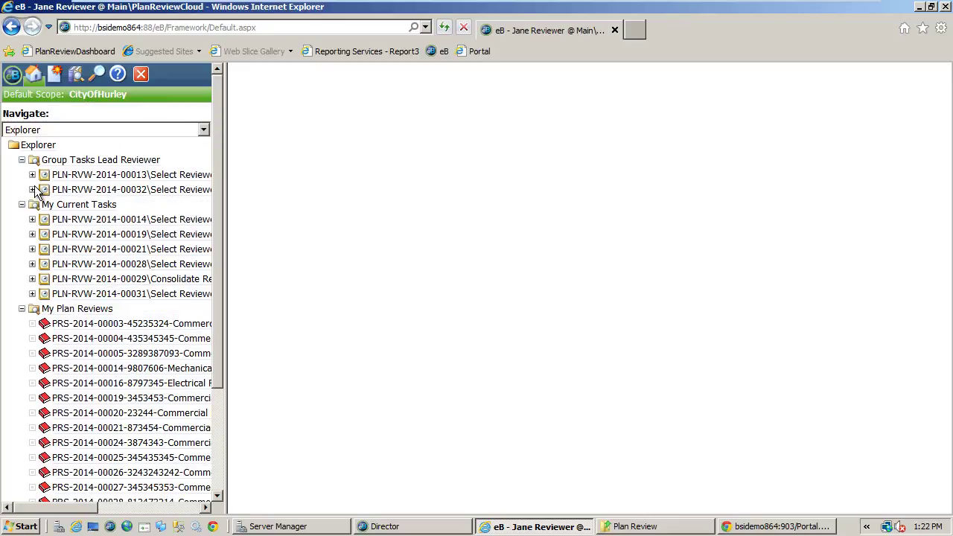
{"action": "left_click", "coordinate": [95, 190]}
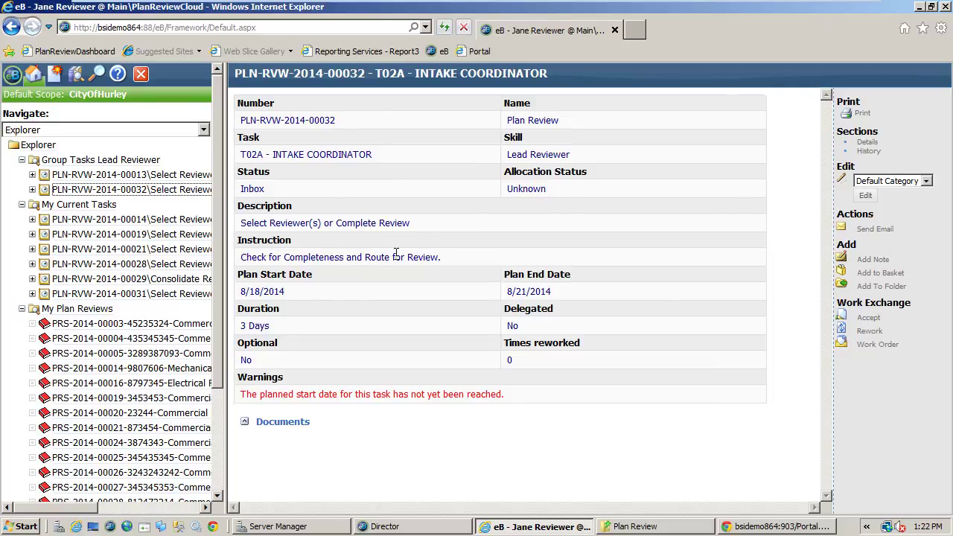
- Accept the PLN-RVW-2014-00032 Intake Coordinator task under Work Exchange
{"action": "left_click", "coordinate": [871, 320]}
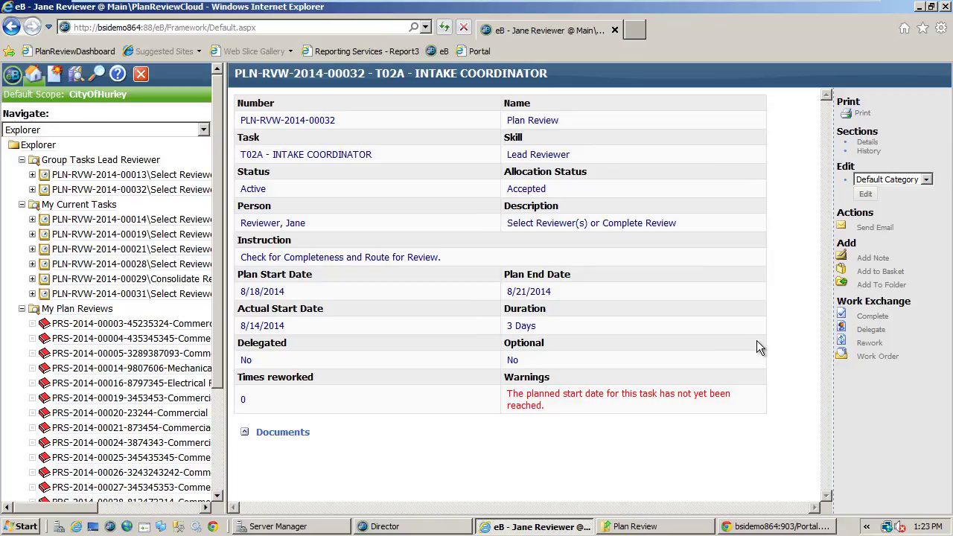
- Complete the intake task including T03A - BUILDING and T03E - FIRE reviews, then view the work order
{"action": "left_click", "coordinate": [871, 317]}
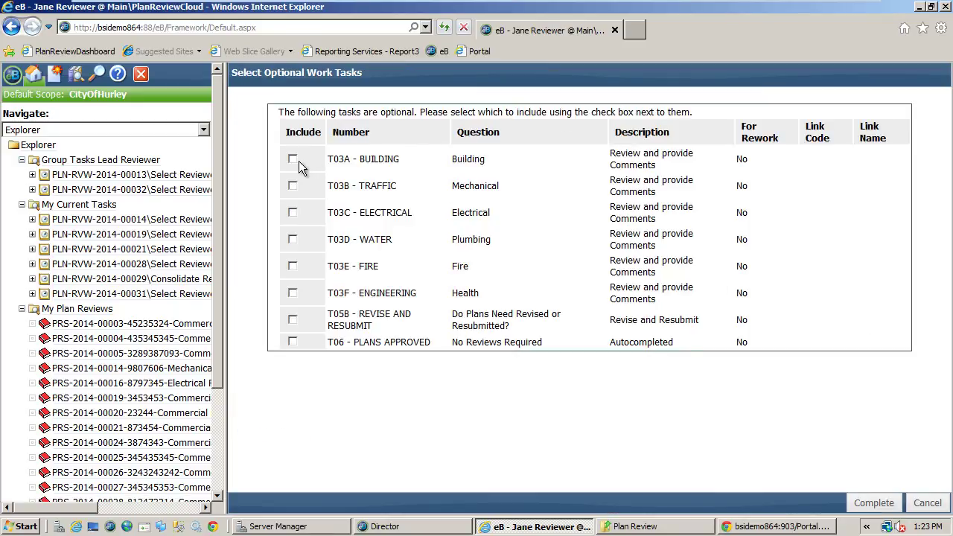
{"action": "left_click", "coordinate": [293, 159]}
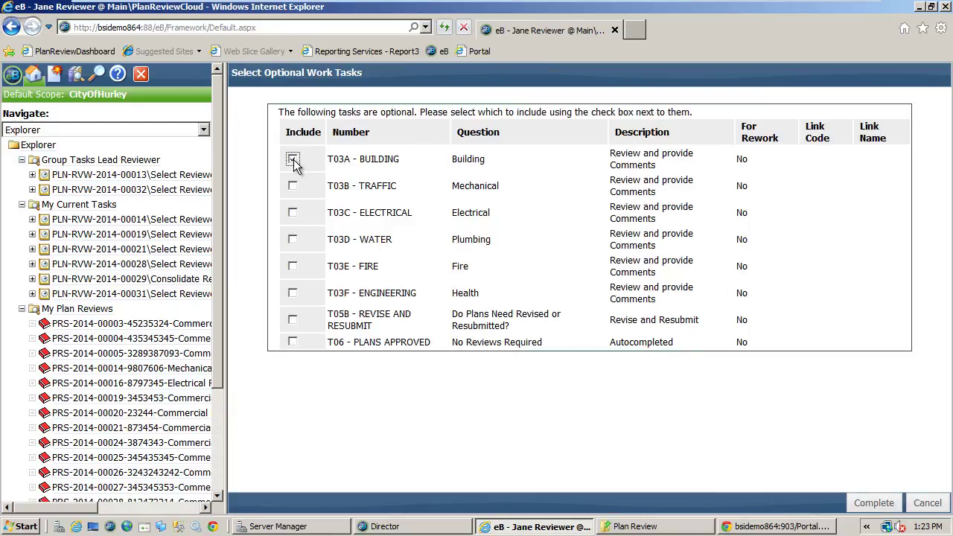
{"action": "left_click", "coordinate": [296, 266]}
{"action": "left_click", "coordinate": [874, 503]}
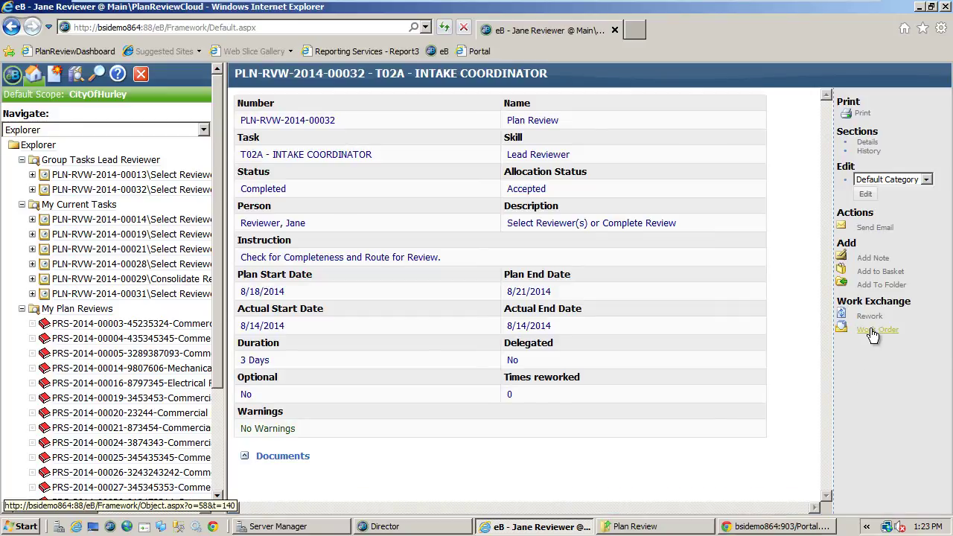
{"action": "left_click", "coordinate": [873, 331]}
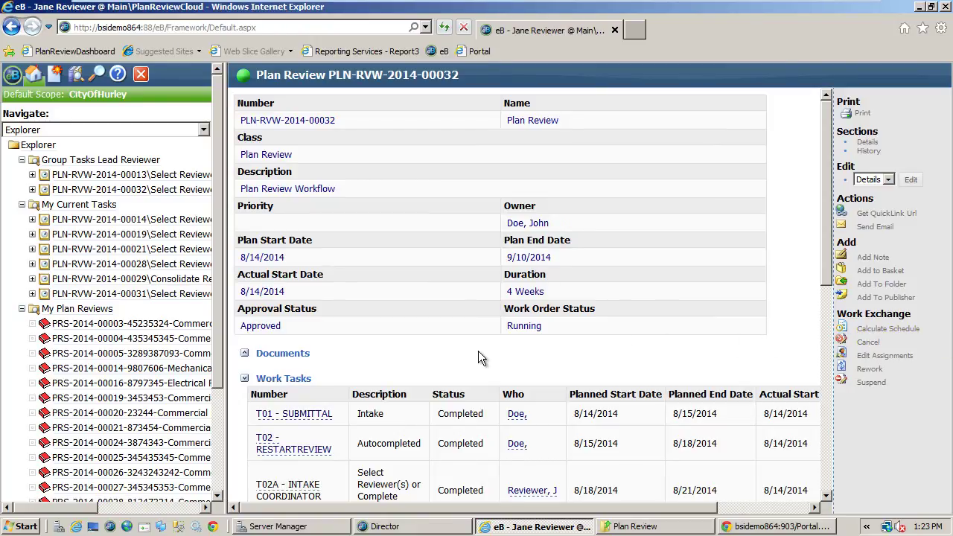
{"action": "scroll", "coordinate": [478, 352], "scroll_direction": "down", "scroll_amount": 3}
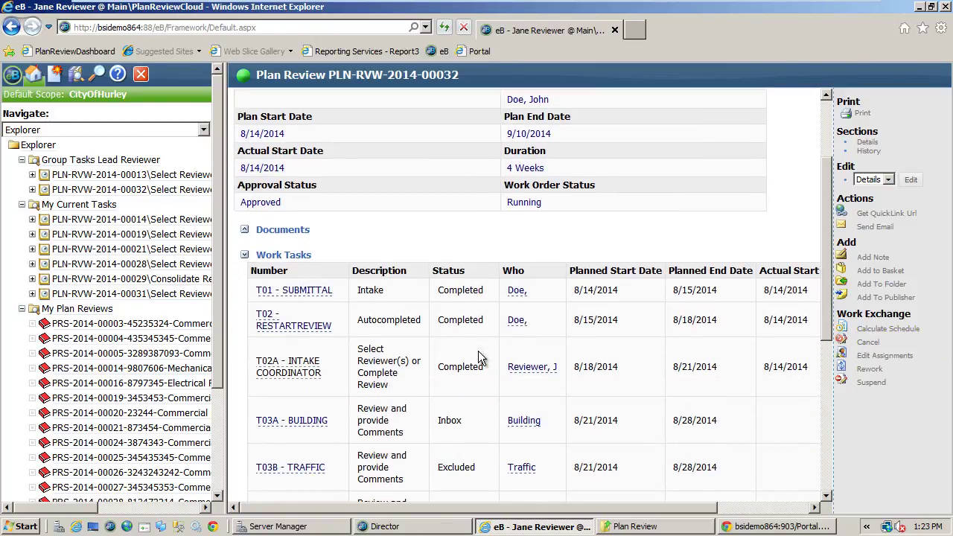
{"action": "scroll", "coordinate": [478, 351], "scroll_direction": "down", "scroll_amount": 3}
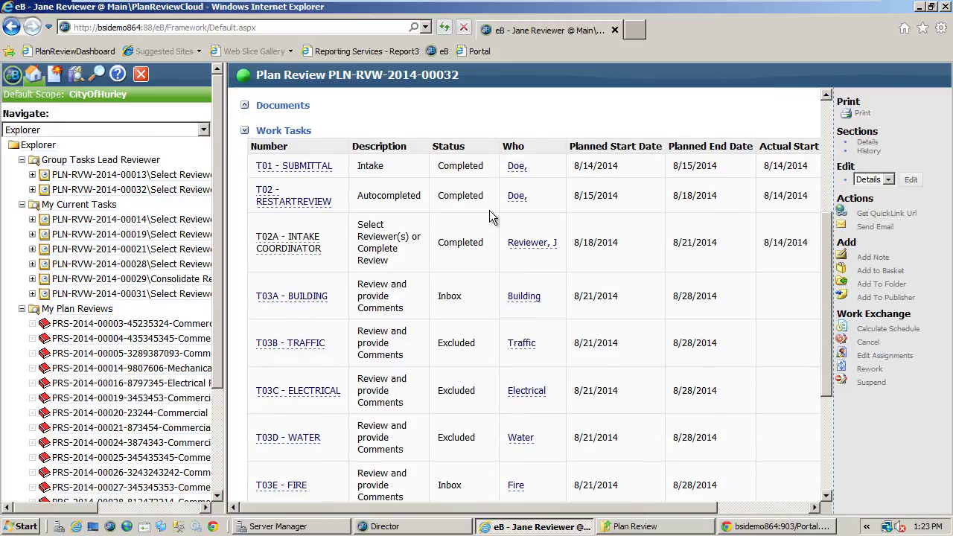
{"action": "left_click_drag", "start_coordinate": [436, 300], "coordinate": [464, 299]}
{"action": "left_click_drag", "start_coordinate": [437, 484], "coordinate": [468, 492]}
{"action": "left_click_drag", "start_coordinate": [477, 437], "coordinate": [467, 398]}
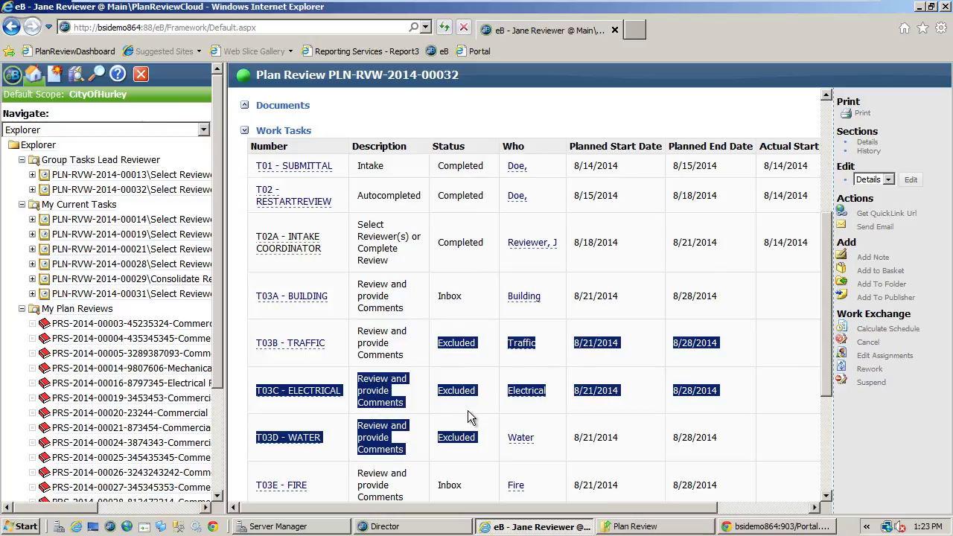
{"action": "left_click", "coordinate": [469, 408]}
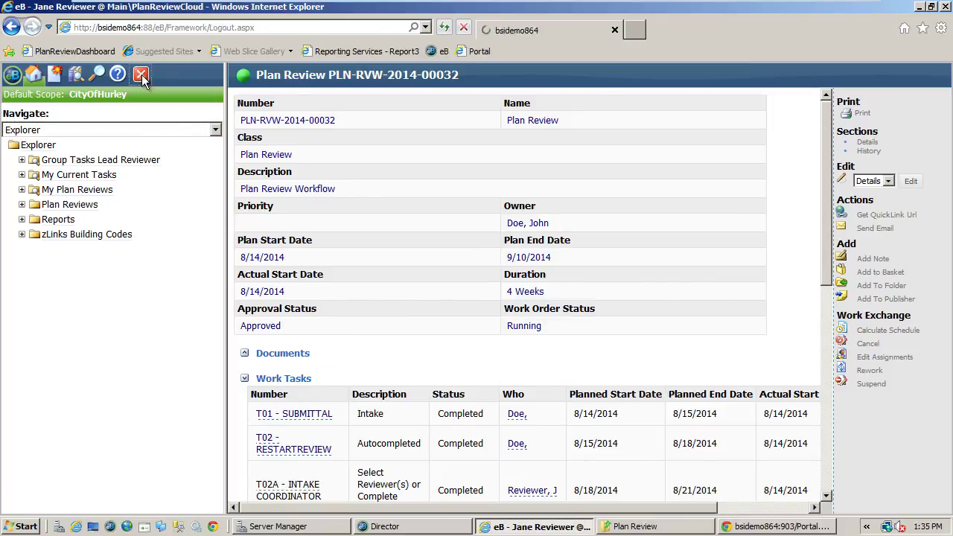
- Sign out and sign back in under the building reviewer's user name
{"action": "left_click", "coordinate": [142, 77]}
{"action": "left_click", "coordinate": [343, 153]}
{"action": "left_click_drag", "start_coordinate": [411, 154], "coordinate": [343, 130]}
{"action": "type", "text": "Tom.Building"}
{"action": "key", "text": "Return"}
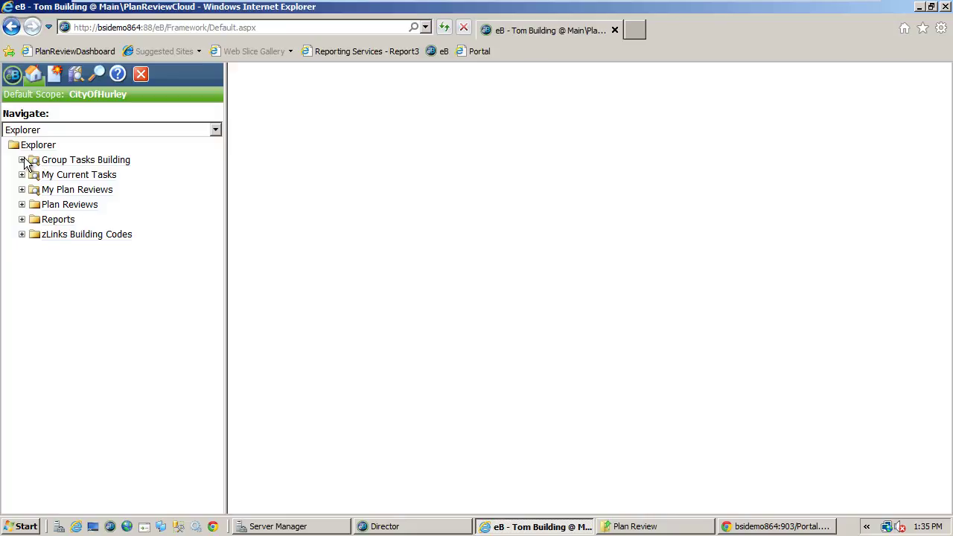
- Open the PLN-RVW-2014-00032 T03A Building group task and accept it
{"action": "left_click", "coordinate": [22, 160]}
{"action": "left_click", "coordinate": [60, 190]}
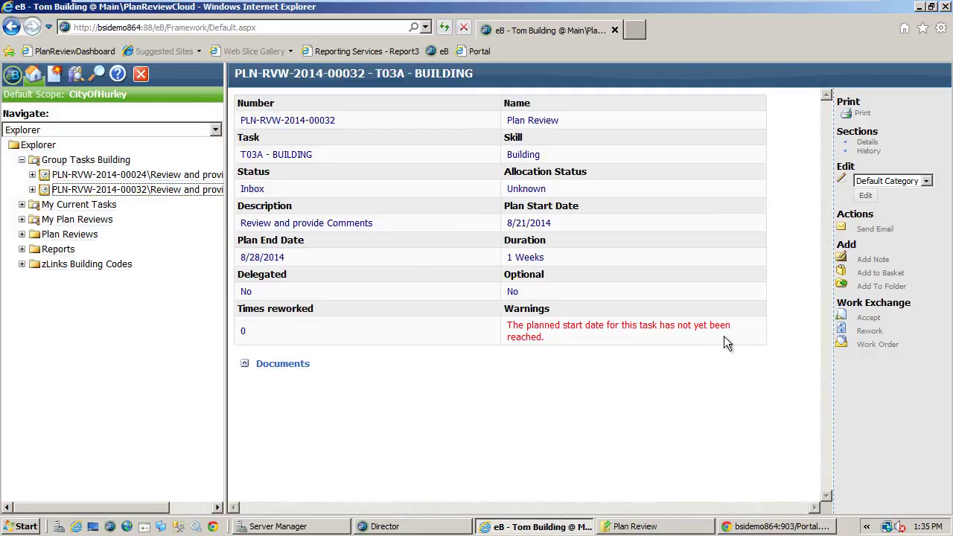
{"action": "left_click", "coordinate": [867, 318]}
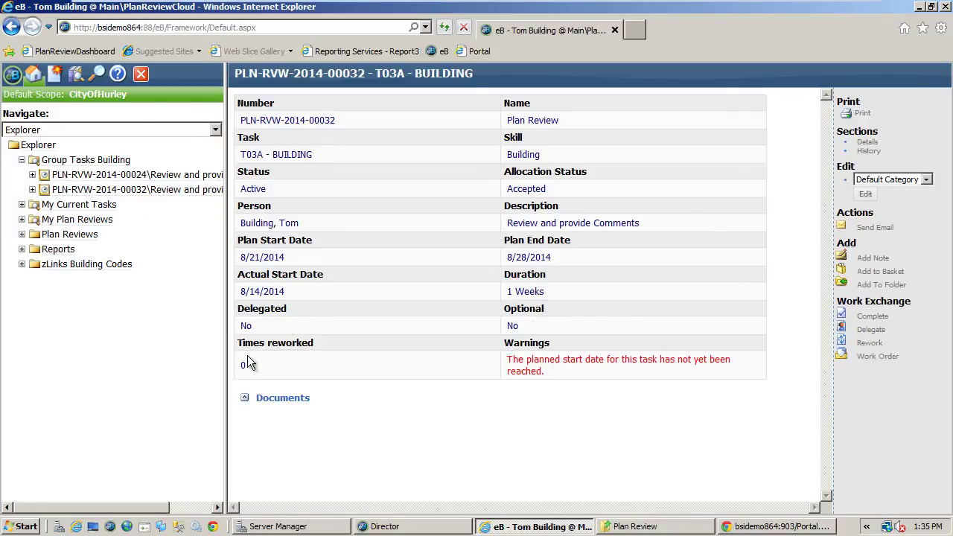
- Open plan review set PRS-2014-00032 and its Plan Sheet Management report
{"action": "left_click", "coordinate": [245, 398]}
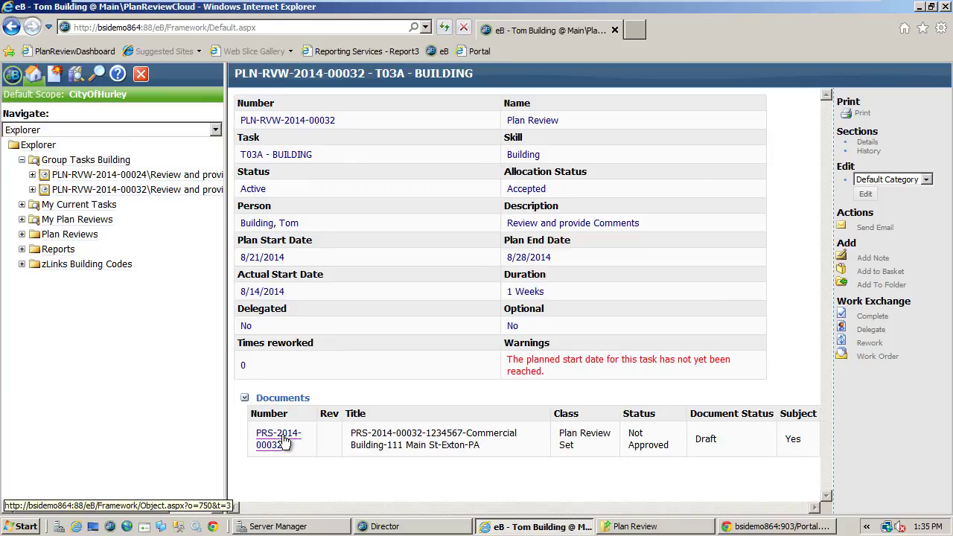
{"action": "left_click", "coordinate": [285, 441]}
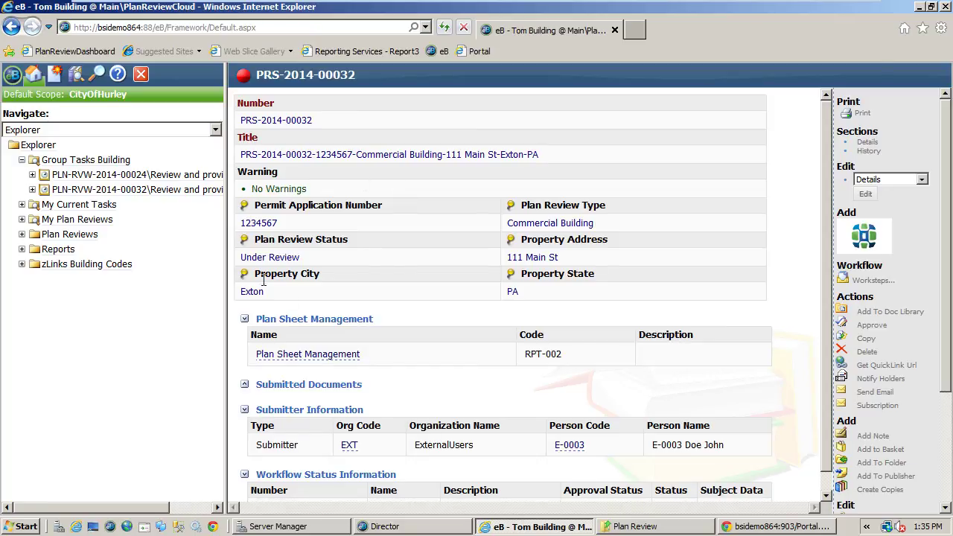
{"action": "left_click", "coordinate": [244, 384]}
{"action": "scroll", "coordinate": [265, 390], "scroll_direction": "down", "scroll_amount": 3}
{"action": "scroll", "coordinate": [265, 391], "scroll_direction": "down", "scroll_amount": 5}
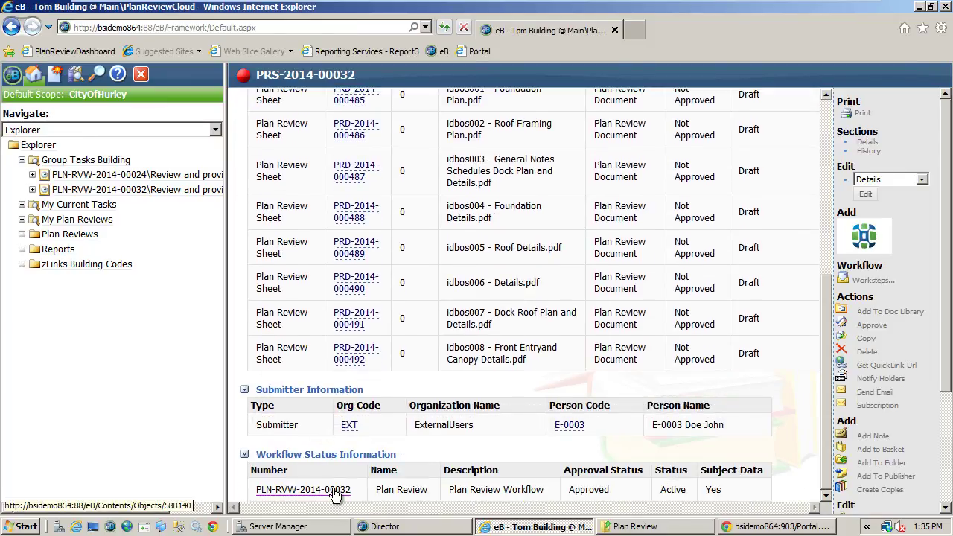
{"action": "scroll", "coordinate": [339, 493], "scroll_direction": "up", "scroll_amount": 5}
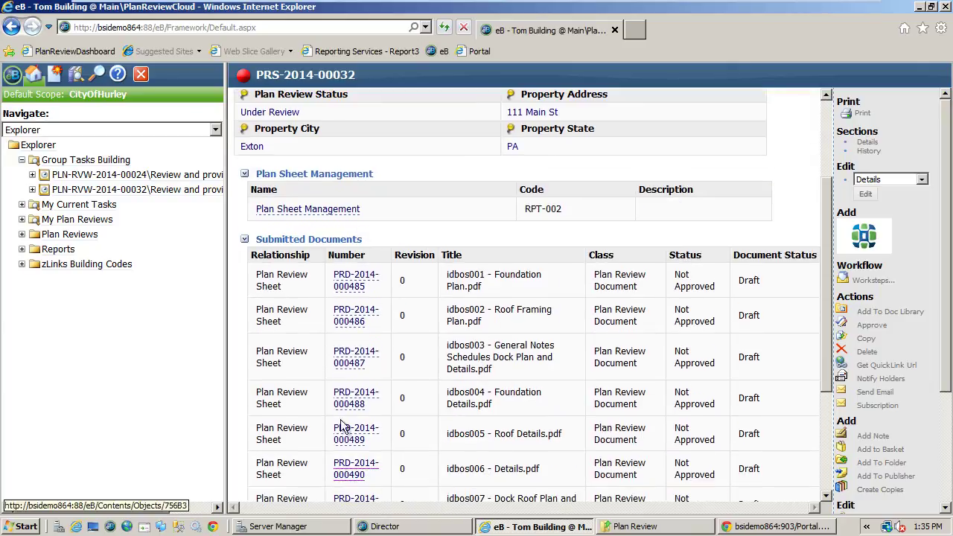
{"action": "left_click", "coordinate": [311, 210]}
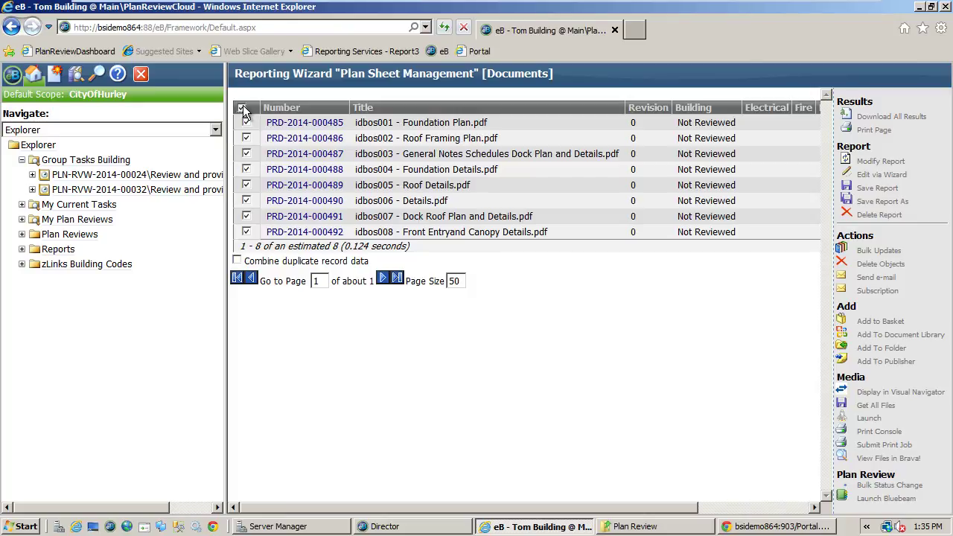
- Open the eight plan sheets in Brava, maximize the viewer, and zoom around the Foundation Plan
{"action": "left_click", "coordinate": [878, 459]}
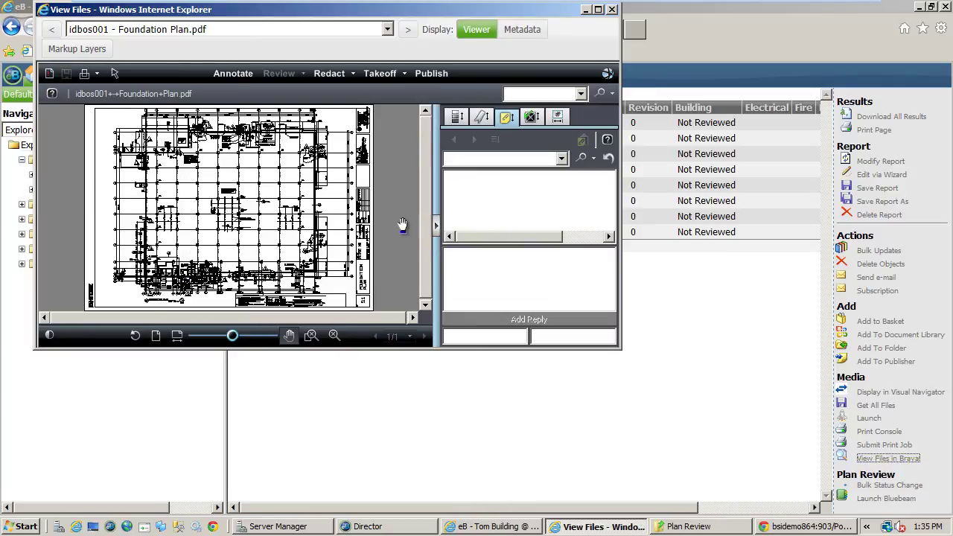
{"action": "left_click", "coordinate": [597, 8]}
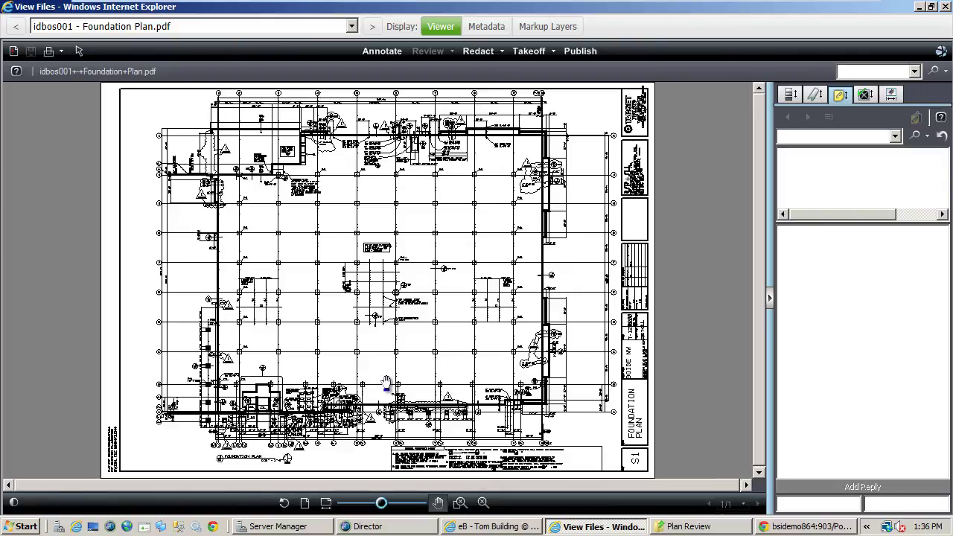
{"action": "left_click", "coordinate": [462, 508]}
{"action": "left_click", "coordinate": [409, 356]}
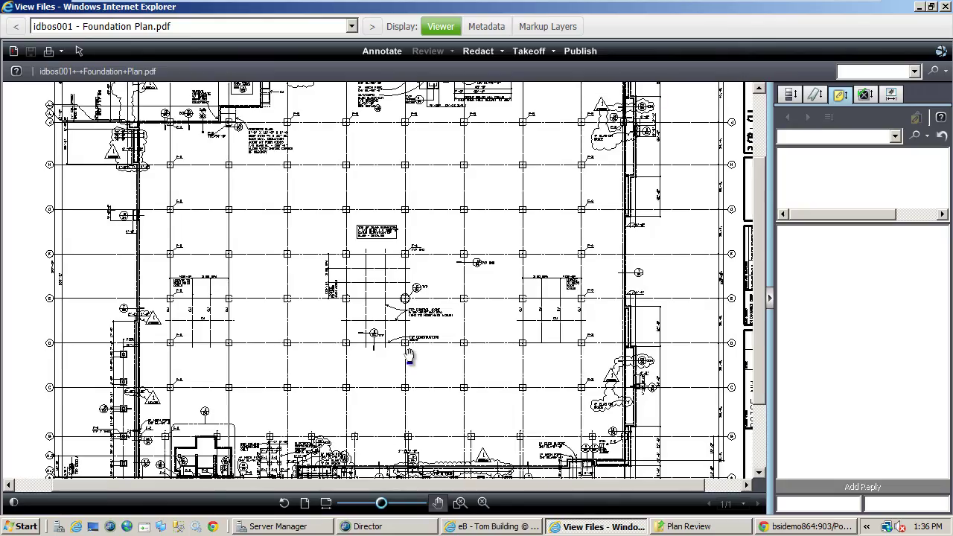
{"action": "left_click", "coordinate": [409, 356]}
{"action": "left_click", "coordinate": [409, 356]}
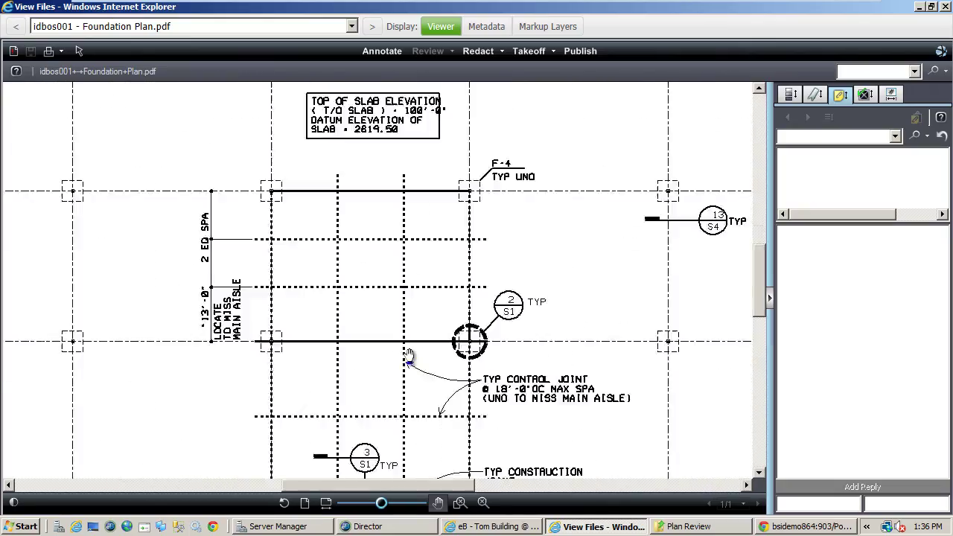
- Zoom to a framed region and magnify the top-left bay of the Foundation Plan
{"action": "scroll", "coordinate": [409, 356], "scroll_direction": "down", "scroll_amount": 5}
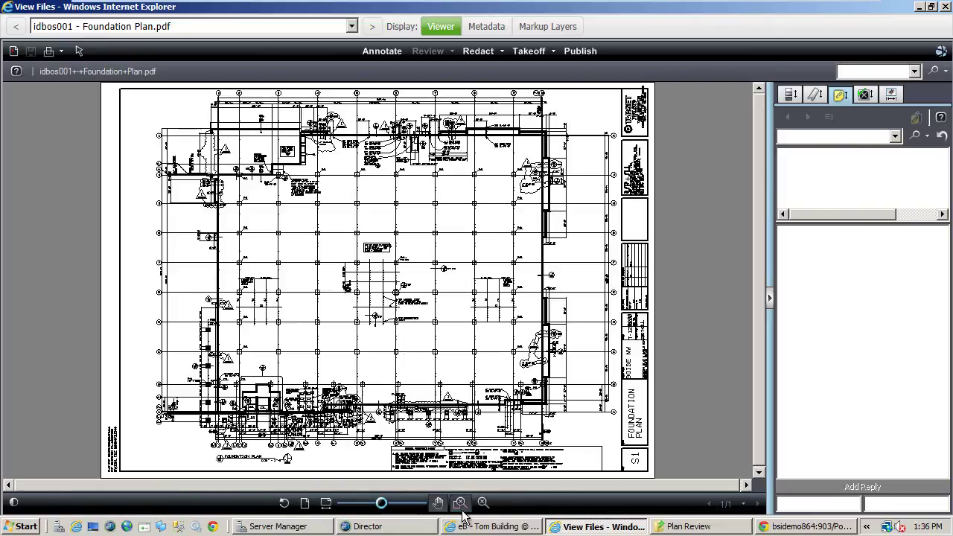
{"action": "left_click_drag", "start_coordinate": [457, 270], "coordinate": [517, 335]}
{"action": "left_click", "coordinate": [481, 503]}
{"action": "left_click_drag", "start_coordinate": [387, 260], "coordinate": [449, 325]}
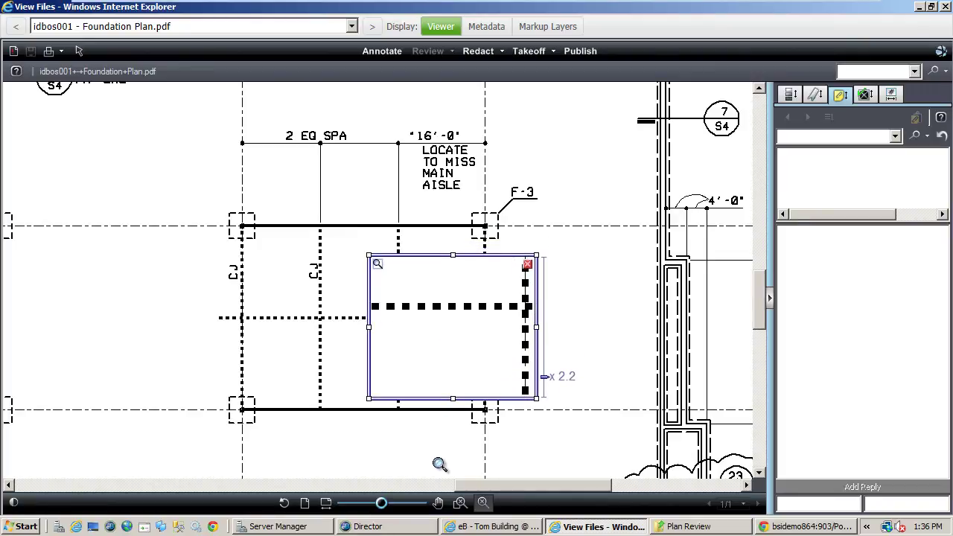
- Switch sheets via Roof Framing Plan to idbos008 - Front Entryand Canopy Details
{"action": "left_click", "coordinate": [274, 26]}
{"action": "left_click", "coordinate": [260, 80]}
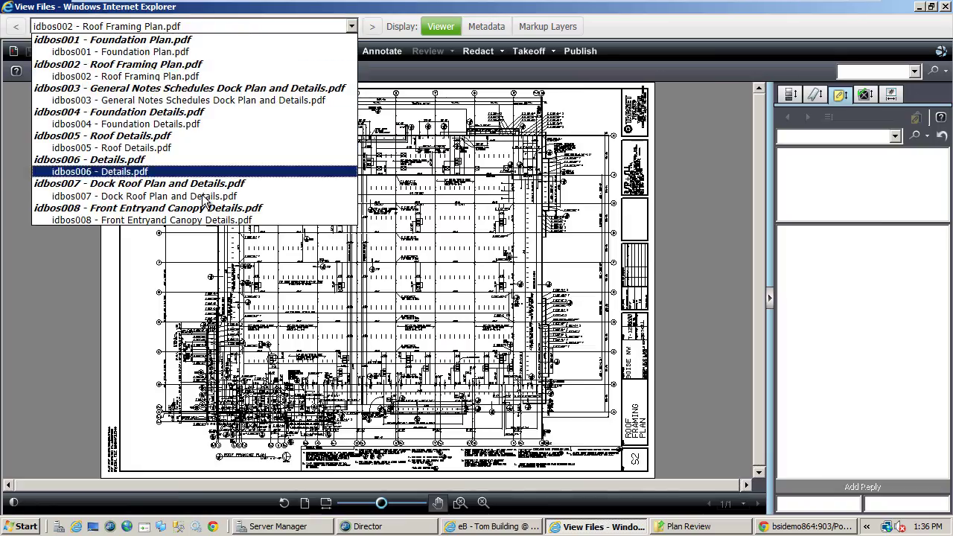
{"action": "left_click", "coordinate": [196, 220]}
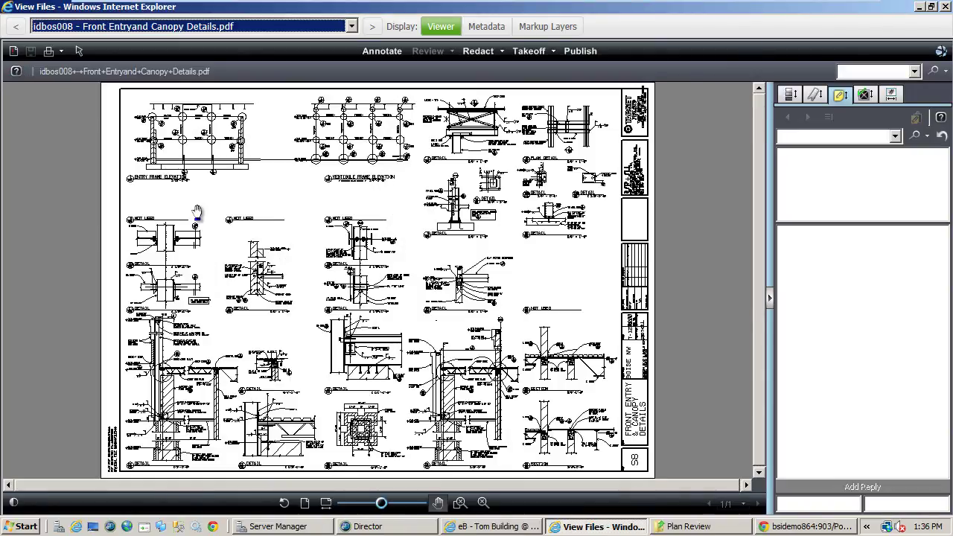
- Cloud the detail below the entry frame elevation, commenting 'Missing I' with status Revision Error
{"action": "left_click", "coordinate": [380, 53]}
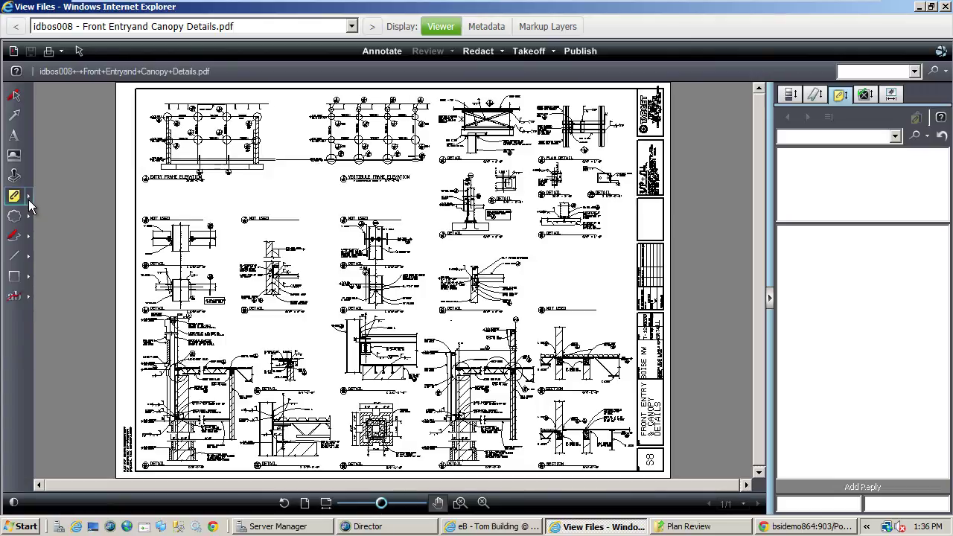
{"action": "left_click", "coordinate": [29, 200]}
{"action": "left_click", "coordinate": [109, 196]}
{"action": "left_click_drag", "start_coordinate": [244, 175], "coordinate": [318, 228]}
{"action": "left_click", "coordinate": [441, 283]}
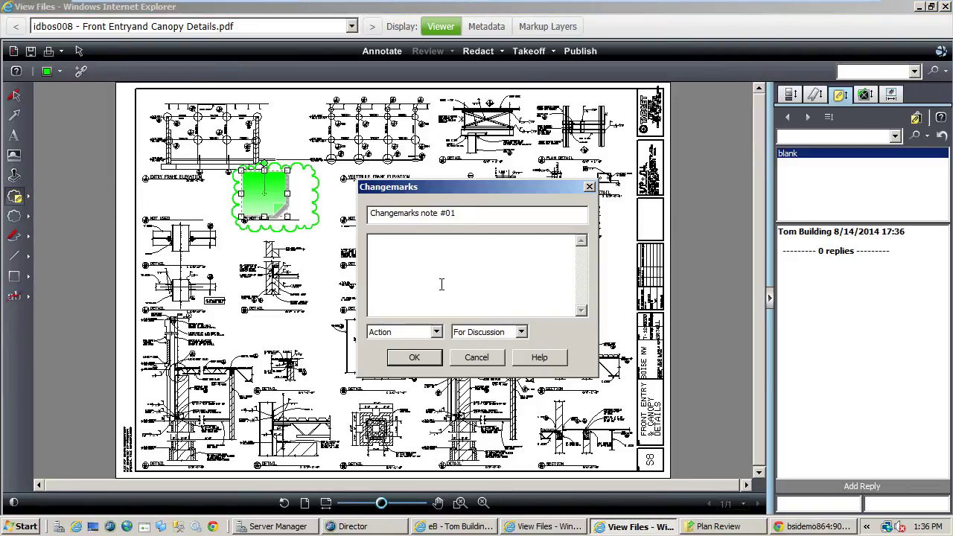
{"action": "type", "text": "Missing INformation"}
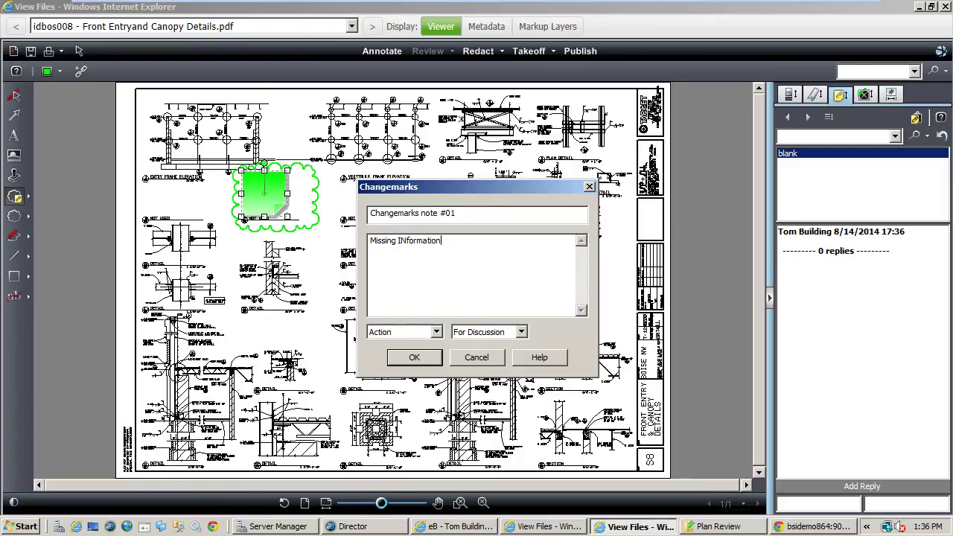
{"action": "left_click", "coordinate": [470, 331]}
{"action": "left_click", "coordinate": [480, 392]}
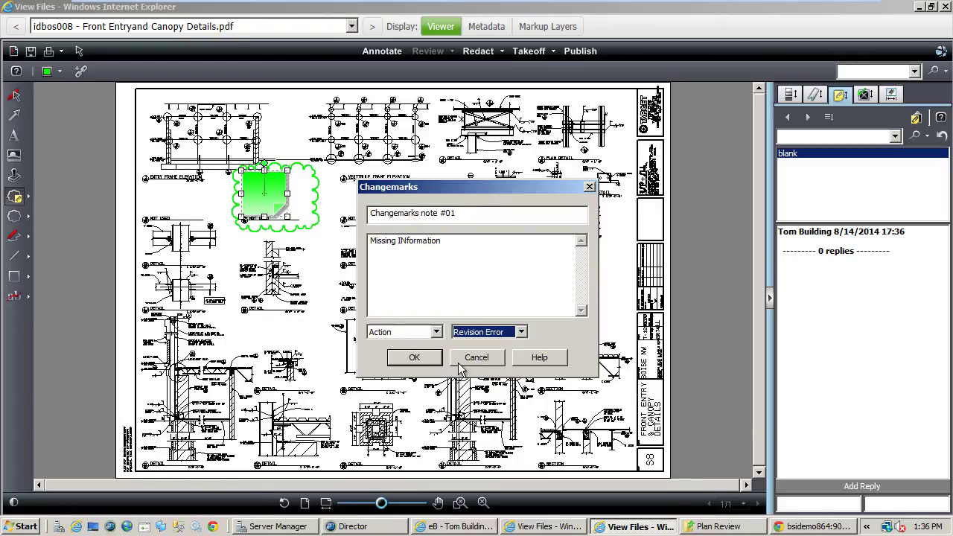
{"action": "left_click", "coordinate": [424, 358]}
- Add a second cloud changemark around a mid-sheet detail with the comment 'Other Problem'
{"action": "scroll", "coordinate": [478, 217], "scroll_direction": "up", "scroll_amount": 3}
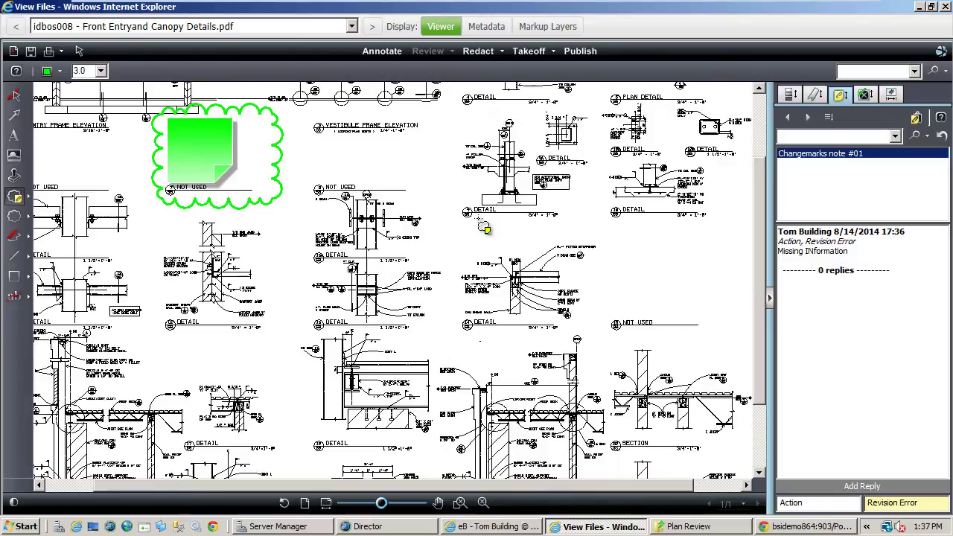
{"action": "left_click_drag", "start_coordinate": [500, 244], "coordinate": [670, 376]}
{"action": "left_click", "coordinate": [449, 258]}
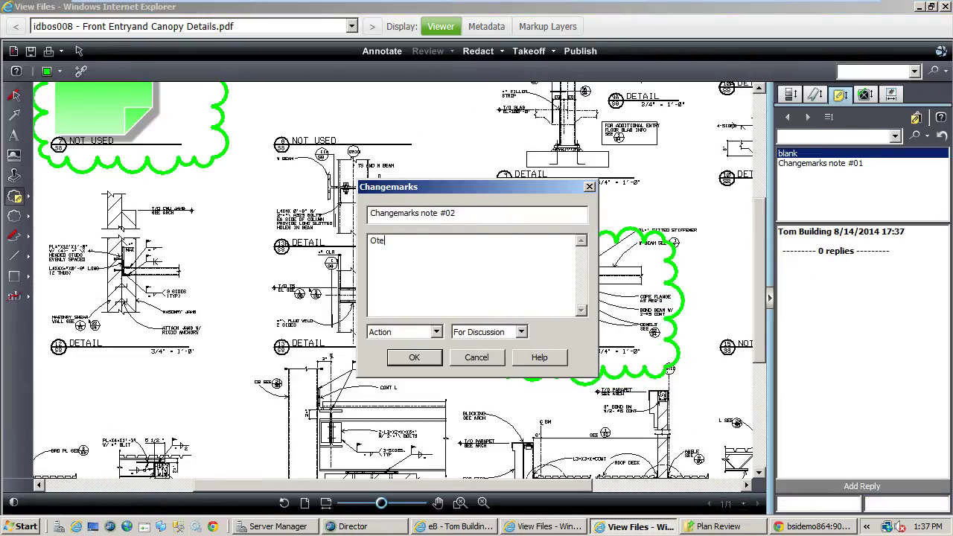
{"action": "type", "text": "Other Problem"}
{"action": "left_click", "coordinate": [414, 357]}
- Check both changemark notes, then save the markup under the name 'T'
{"action": "left_click", "coordinate": [819, 153]}
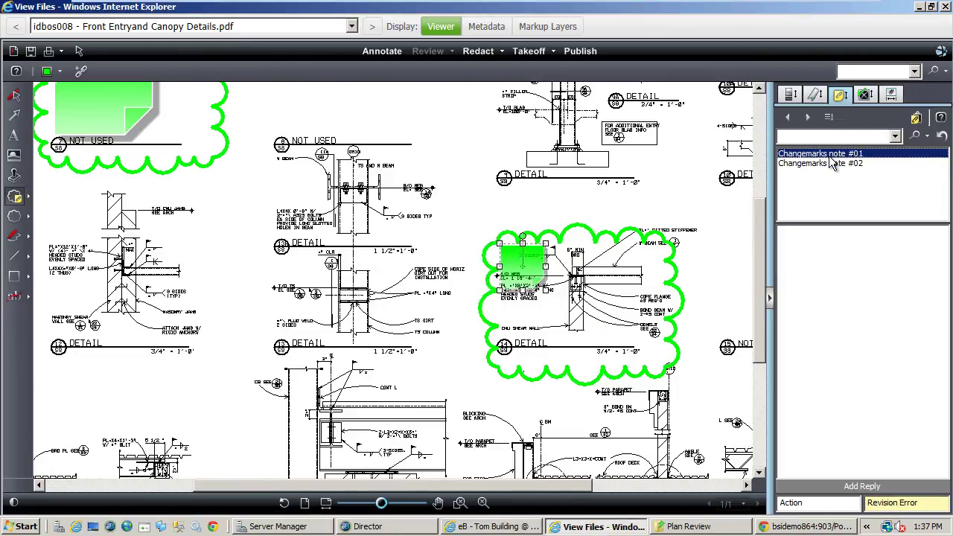
{"action": "left_click", "coordinate": [829, 163]}
{"action": "left_click", "coordinate": [819, 153]}
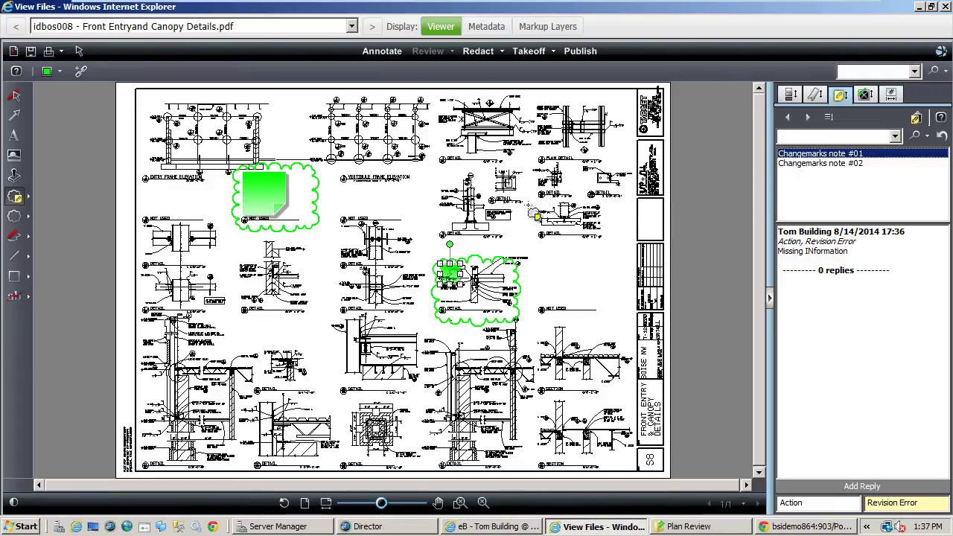
{"action": "left_click", "coordinate": [31, 52]}
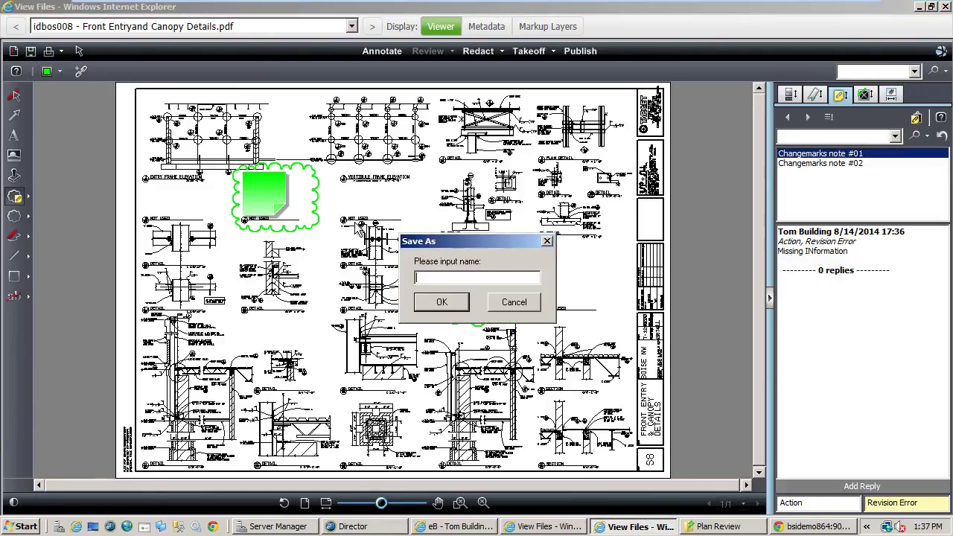
{"action": "type", "text": "TomBuilding"}
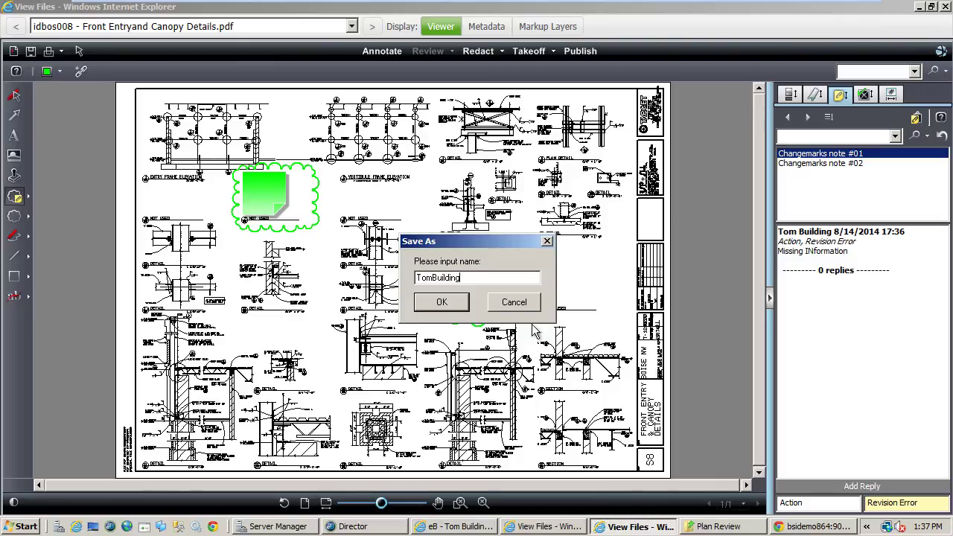
{"action": "left_click", "coordinate": [440, 305]}
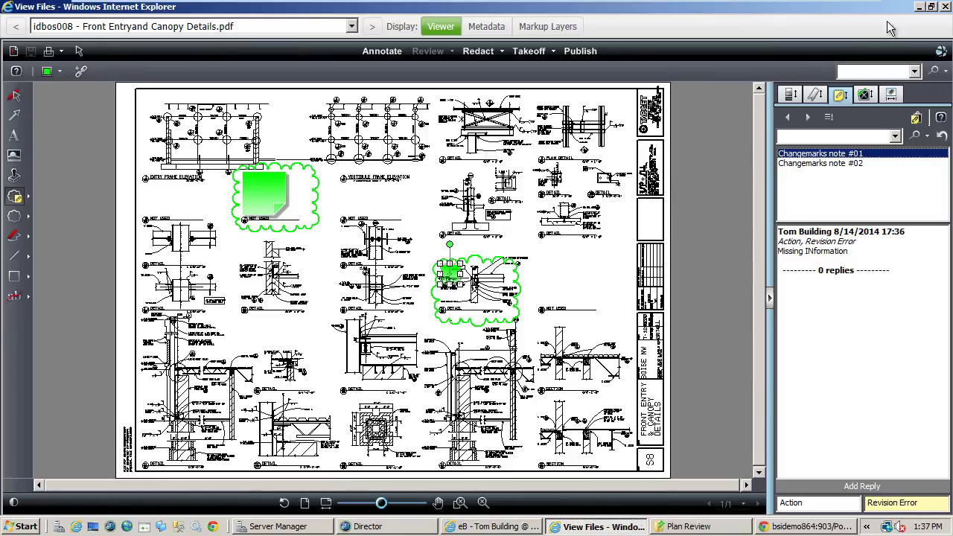
{"action": "left_click", "coordinate": [947, 7]}
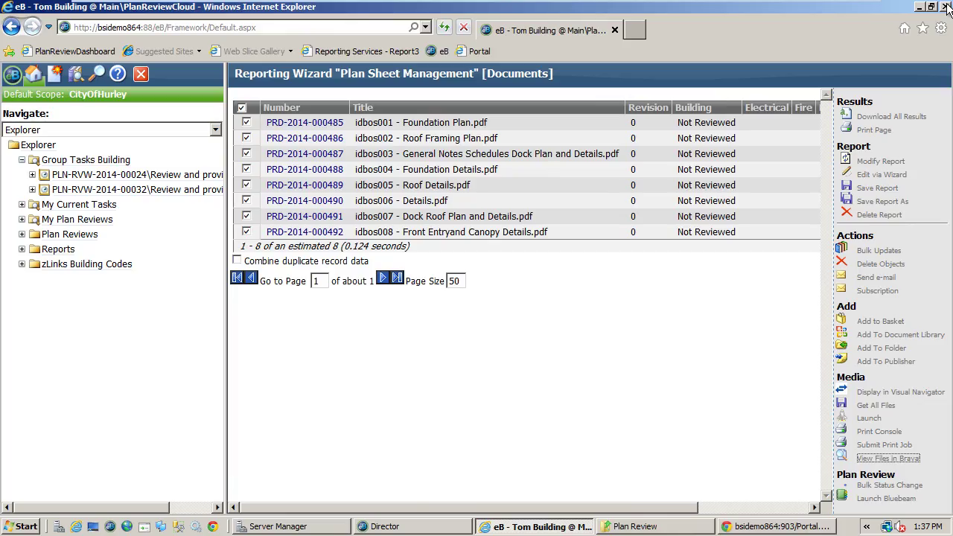
{"action": "left_click", "coordinate": [243, 108]}
{"action": "left_click", "coordinate": [243, 108]}
{"action": "left_click", "coordinate": [247, 233]}
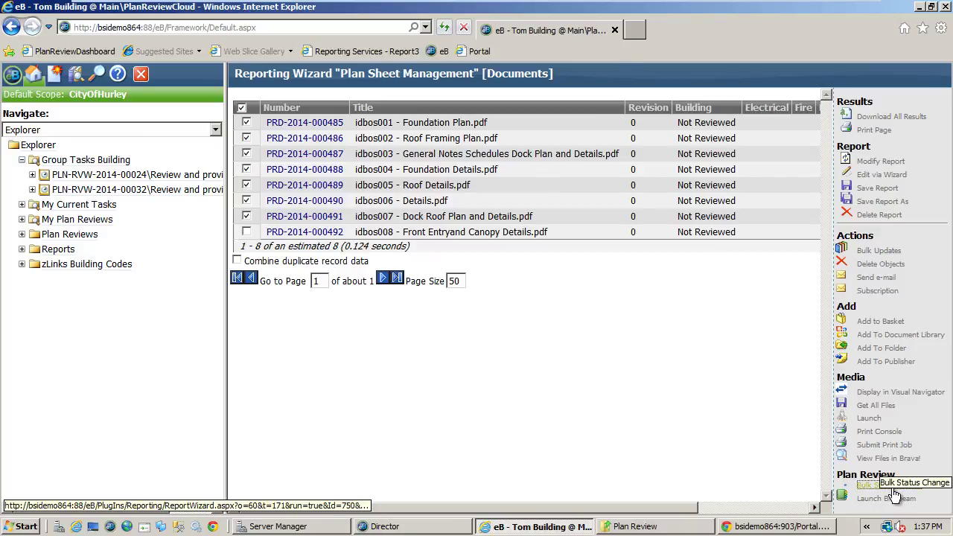
{"action": "left_click", "coordinate": [891, 488]}
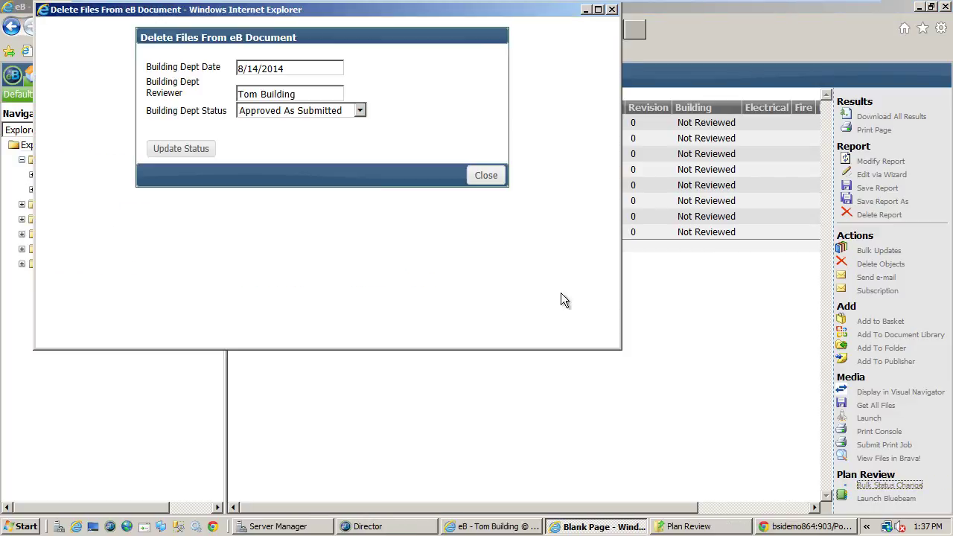
{"action": "left_click", "coordinate": [199, 151]}
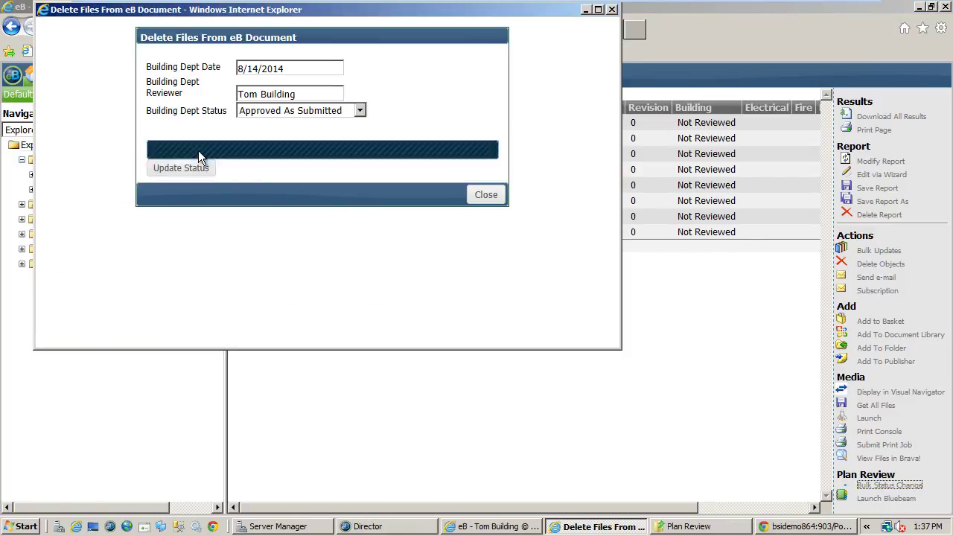
{"action": "left_click", "coordinate": [486, 169]}
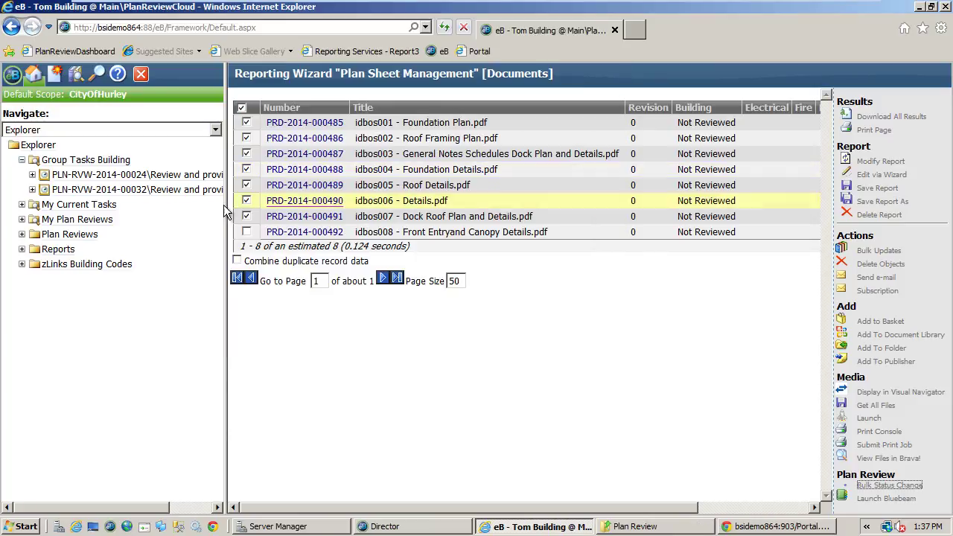
{"action": "left_click", "coordinate": [242, 108]}
{"action": "left_click", "coordinate": [247, 231]}
{"action": "left_click", "coordinate": [889, 485]}
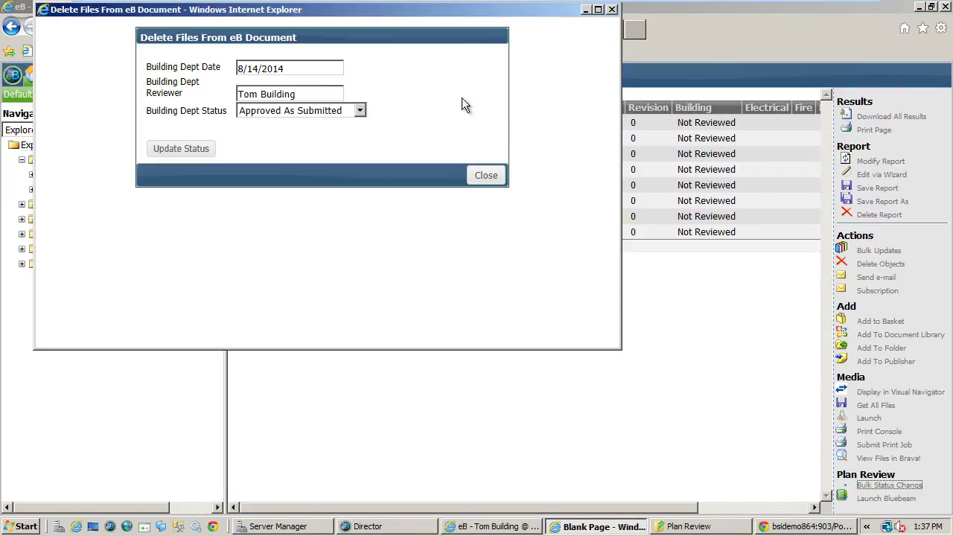
{"action": "left_click", "coordinate": [279, 109]}
{"action": "left_click", "coordinate": [269, 160]}
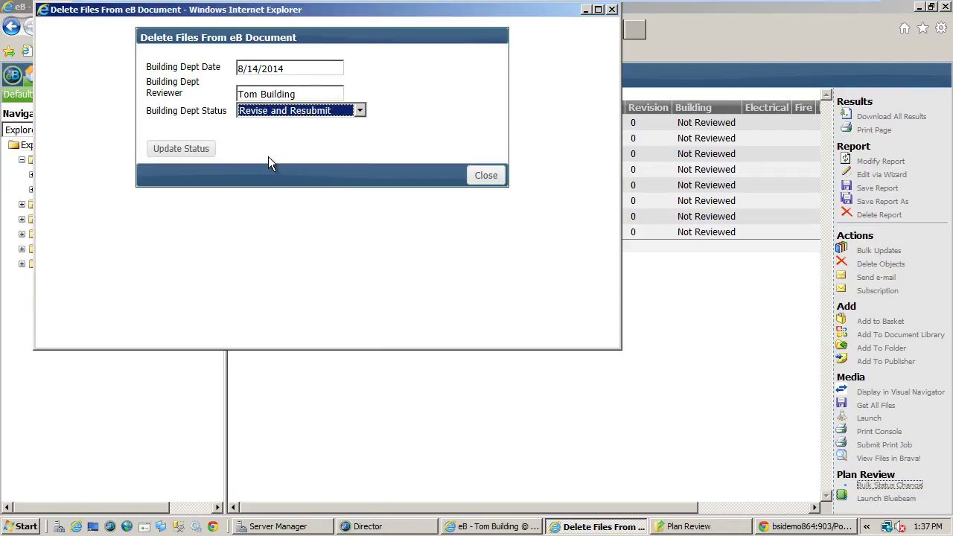
{"action": "left_click", "coordinate": [189, 150]}
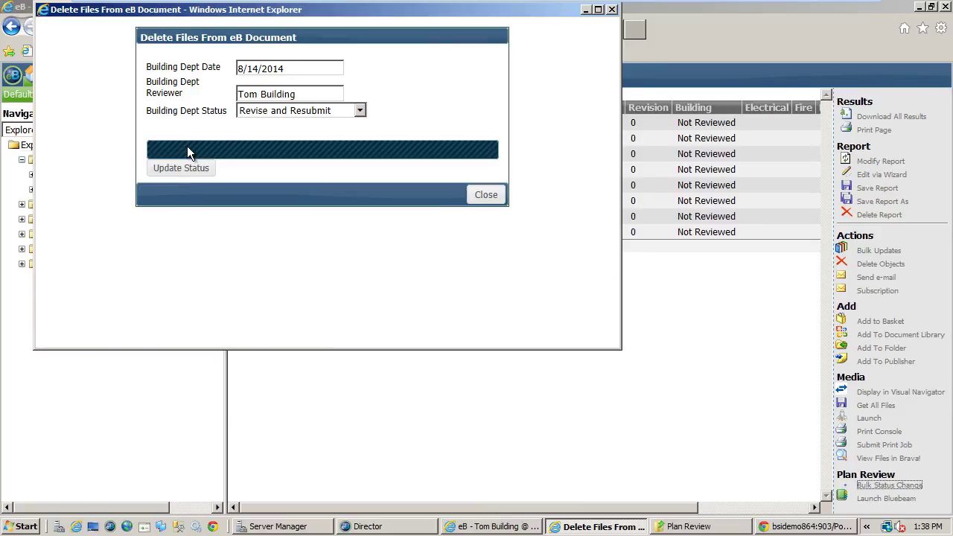
{"action": "left_click", "coordinate": [475, 177]}
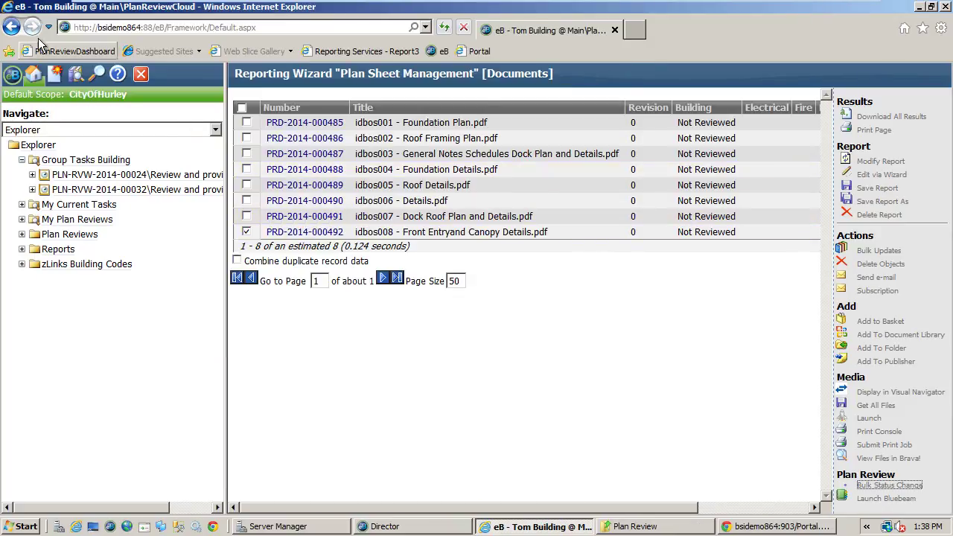
- Complete the T03A Building review task from the PRS-2014-00032 workflow steps
{"action": "left_click", "coordinate": [11, 30]}
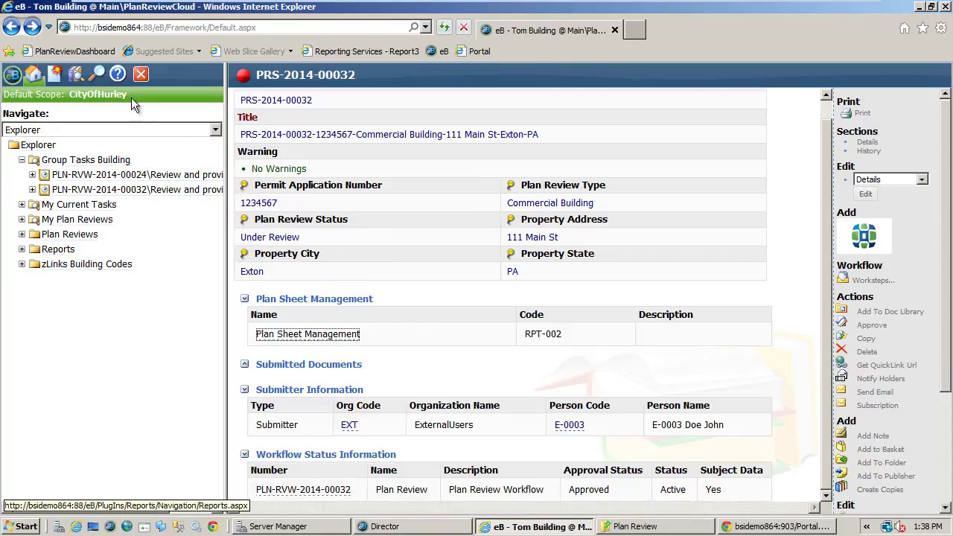
{"action": "left_click", "coordinate": [873, 282]}
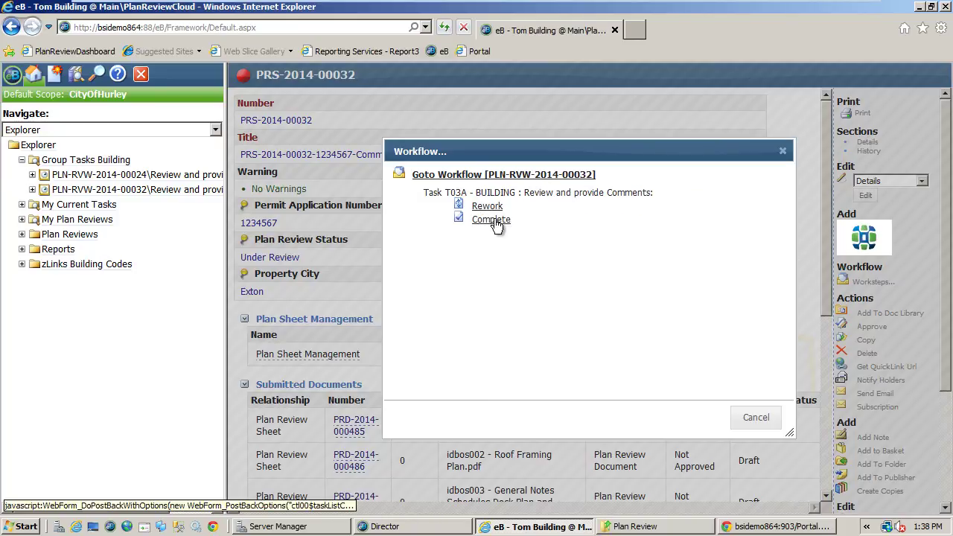
{"action": "left_click", "coordinate": [491, 219]}
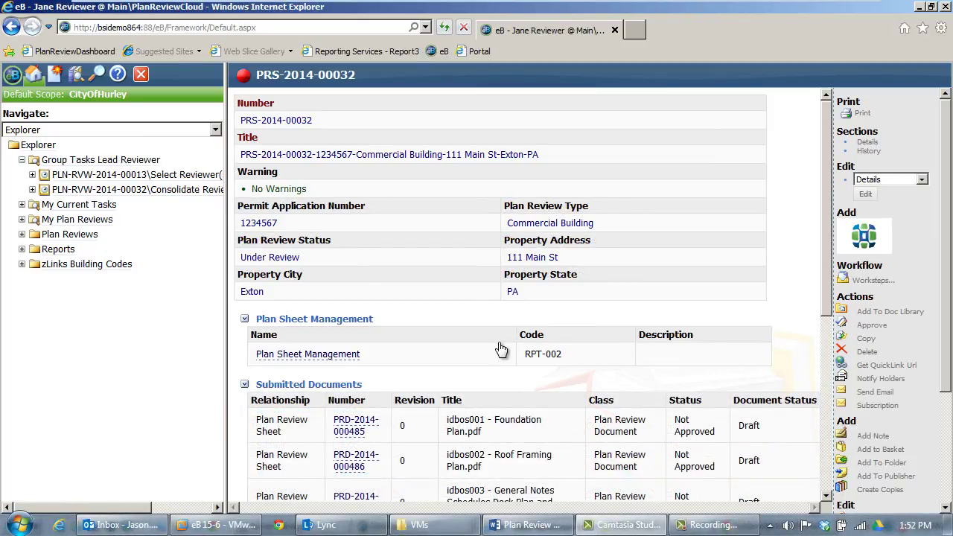
{"action": "scroll", "coordinate": [480, 345], "scroll_direction": "down", "scroll_amount": 5}
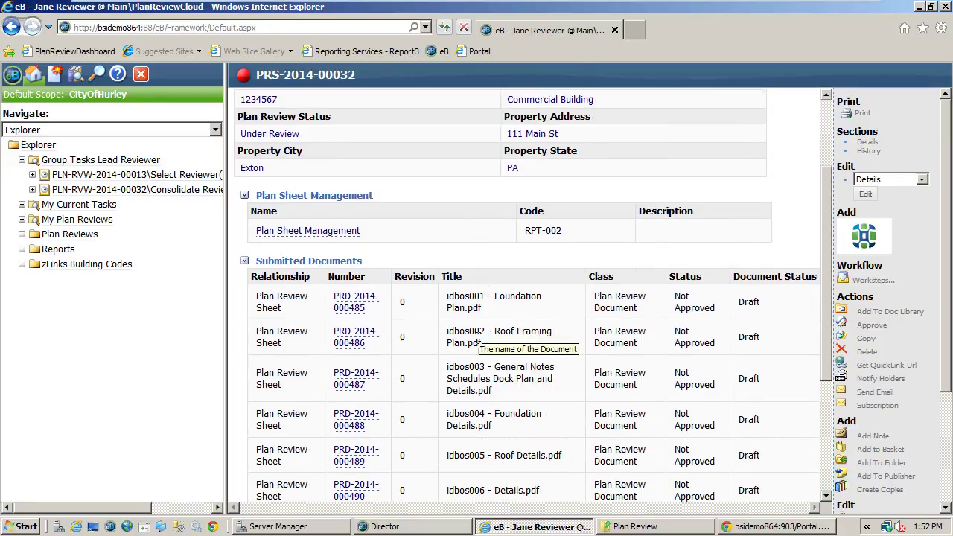
{"action": "scroll", "coordinate": [480, 345], "scroll_direction": "down", "scroll_amount": 2}
{"action": "scroll", "coordinate": [480, 345], "scroll_direction": "down", "scroll_amount": 2}
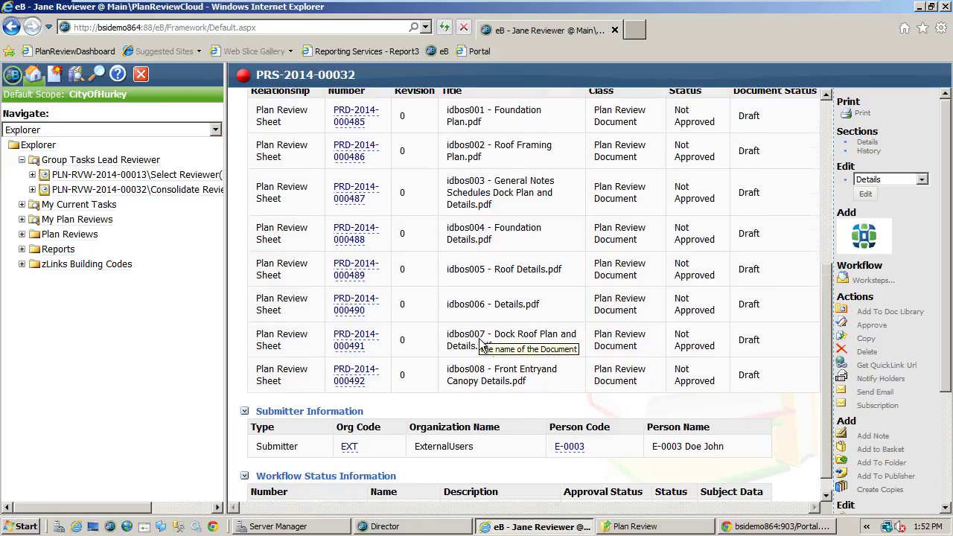
{"action": "scroll", "coordinate": [480, 345], "scroll_direction": "down", "scroll_amount": 1}
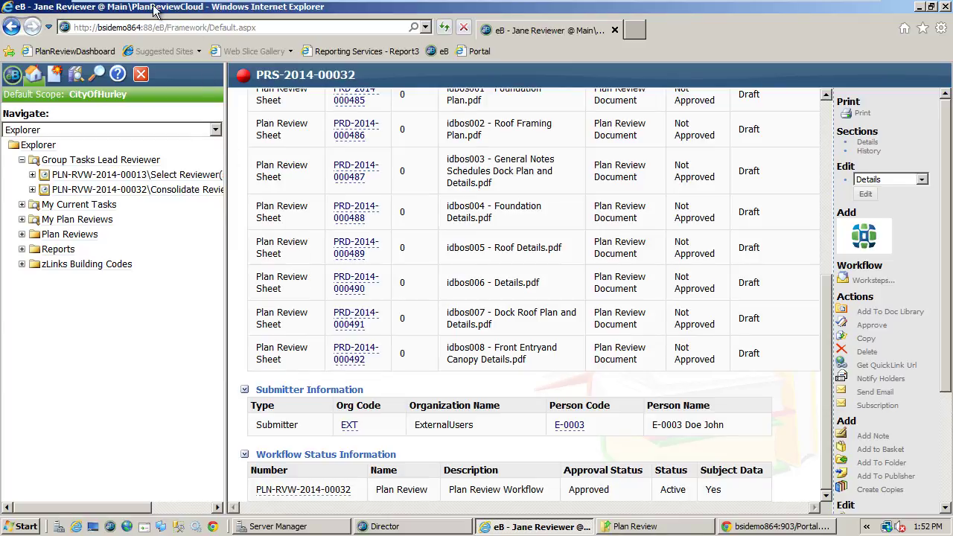
{"action": "left_click", "coordinate": [347, 352]}
{"action": "scroll", "coordinate": [370, 348], "scroll_direction": "down", "scroll_amount": 3}
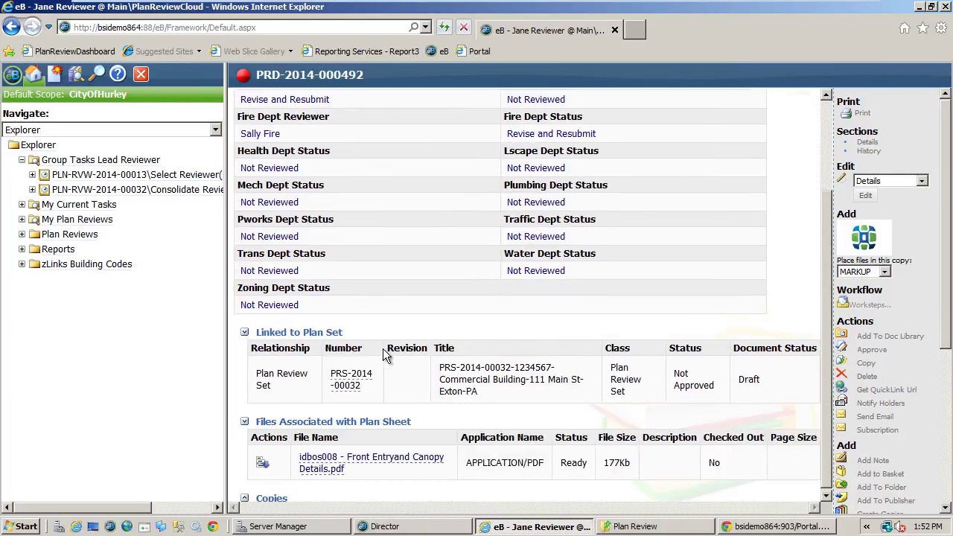
{"action": "left_click", "coordinate": [262, 462]}
{"action": "scroll", "coordinate": [275, 481], "scroll_direction": "down", "scroll_amount": 3}
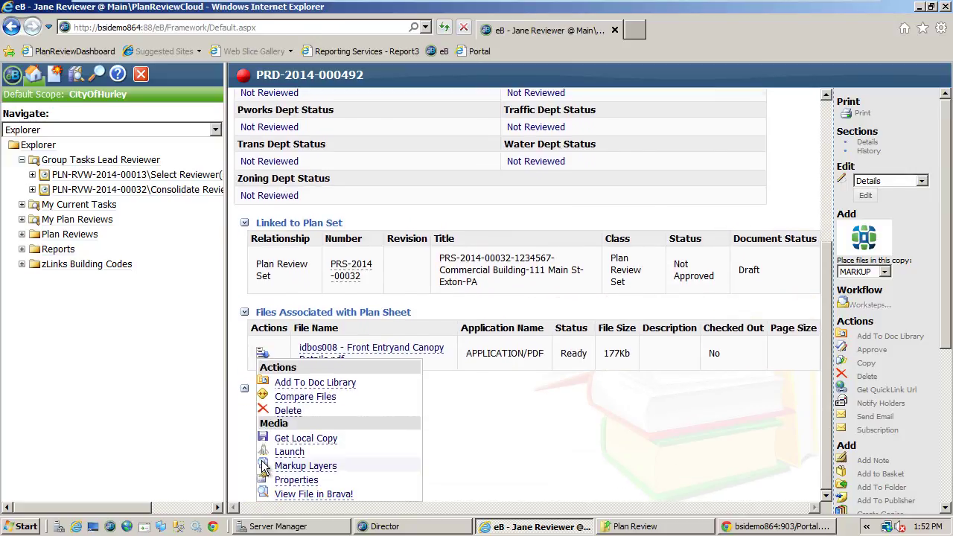
{"action": "left_click", "coordinate": [299, 495]}
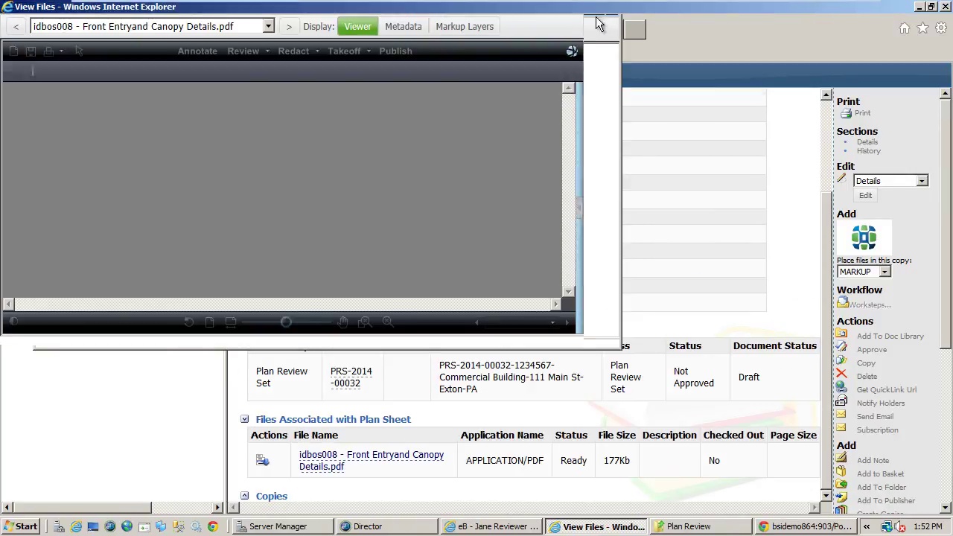
{"action": "left_click", "coordinate": [597, 9]}
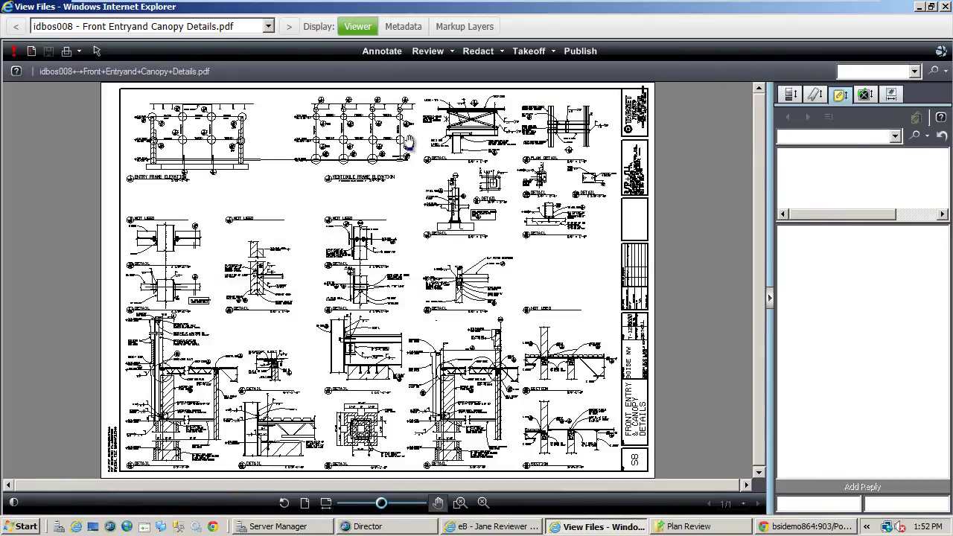
{"action": "mouse_move", "coordinate": [15, 56]}
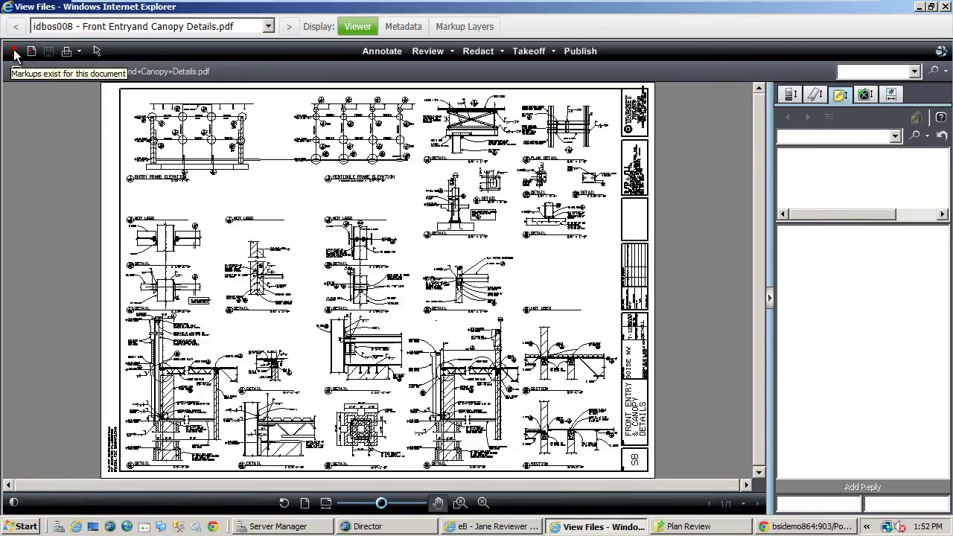
- Load both reviewers' markups and jump to the missing-detail red cloud and note #02's green cloud
{"action": "left_click", "coordinate": [427, 57]}
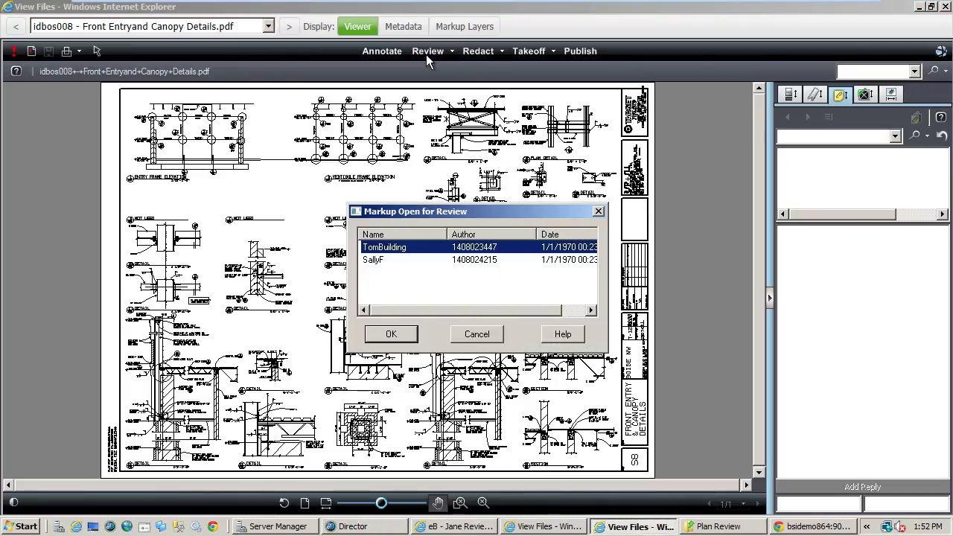
{"action": "left_click", "coordinate": [387, 260]}
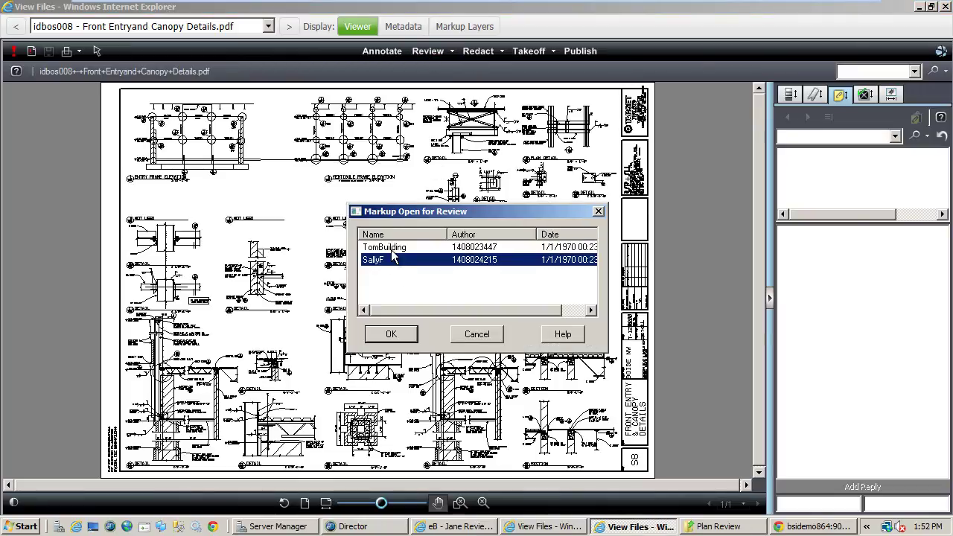
{"action": "left_click", "coordinate": [391, 247], "text": "ctrl"}
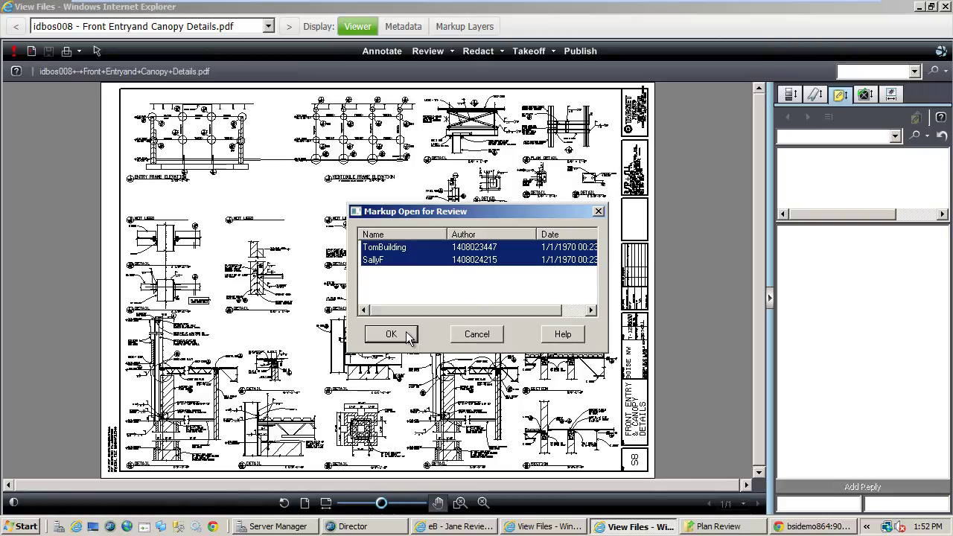
{"action": "left_click", "coordinate": [408, 335]}
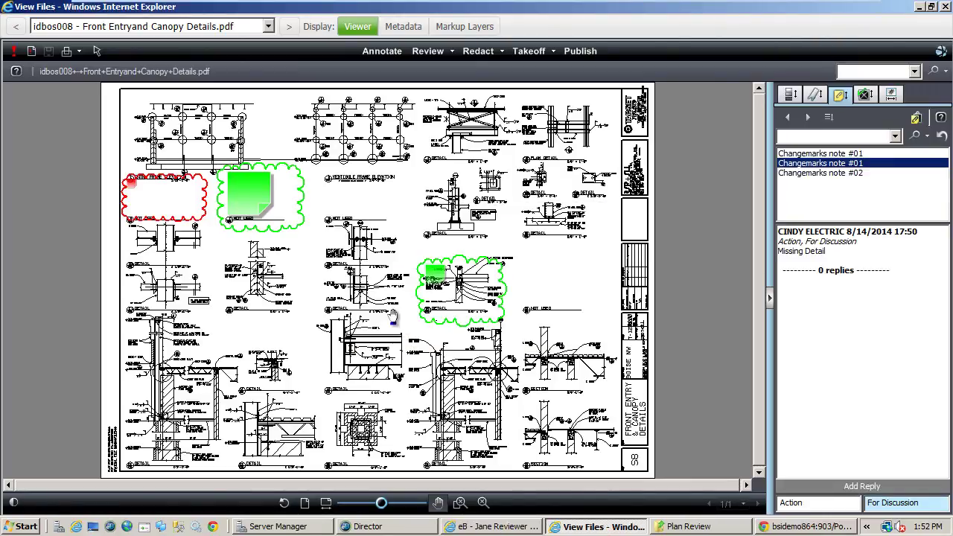
{"action": "left_click", "coordinate": [833, 155]}
{"action": "double_click", "coordinate": [827, 165]}
{"action": "double_click", "coordinate": [824, 173]}
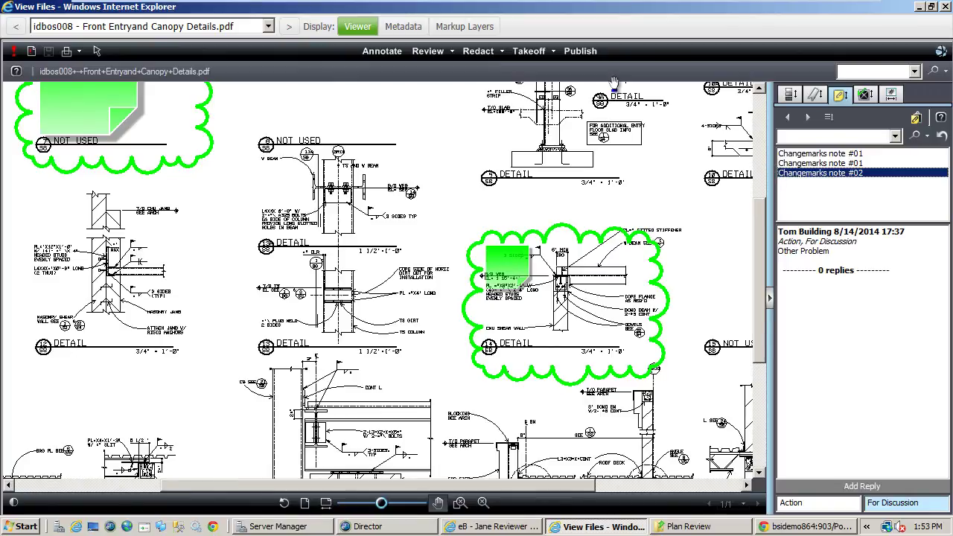
- Publish the canopy sheet to PDF with markups inserted as comments, then close the viewer
{"action": "left_click", "coordinate": [586, 52]}
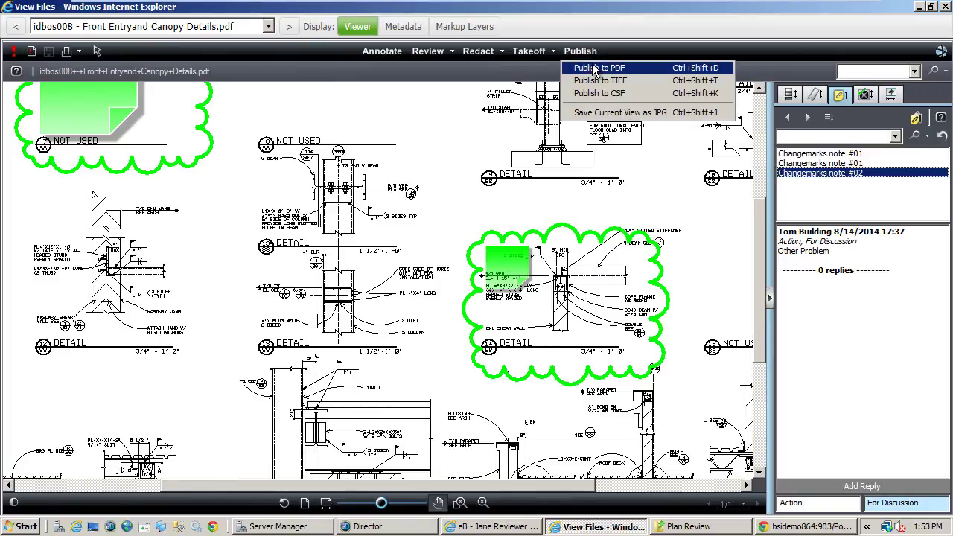
{"action": "left_click", "coordinate": [589, 69]}
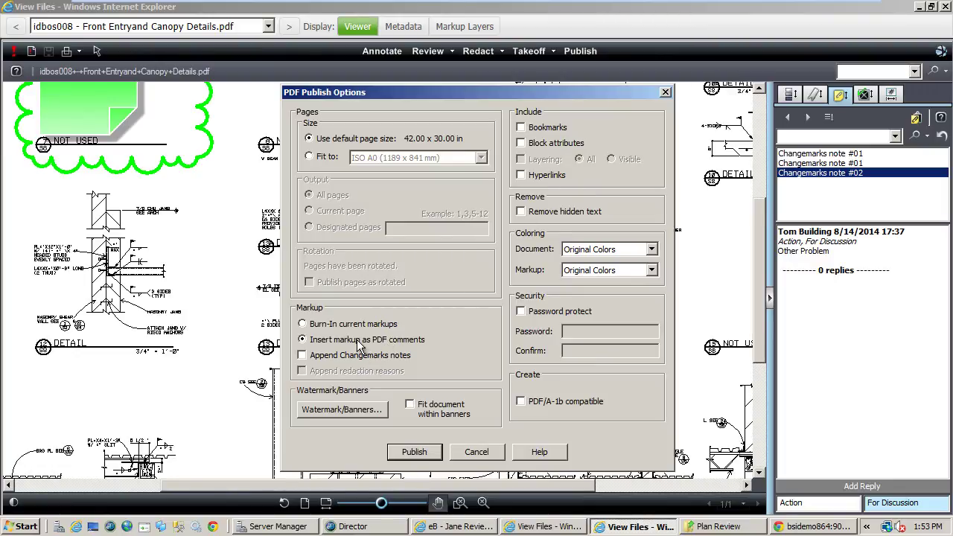
{"action": "left_click", "coordinate": [414, 451]}
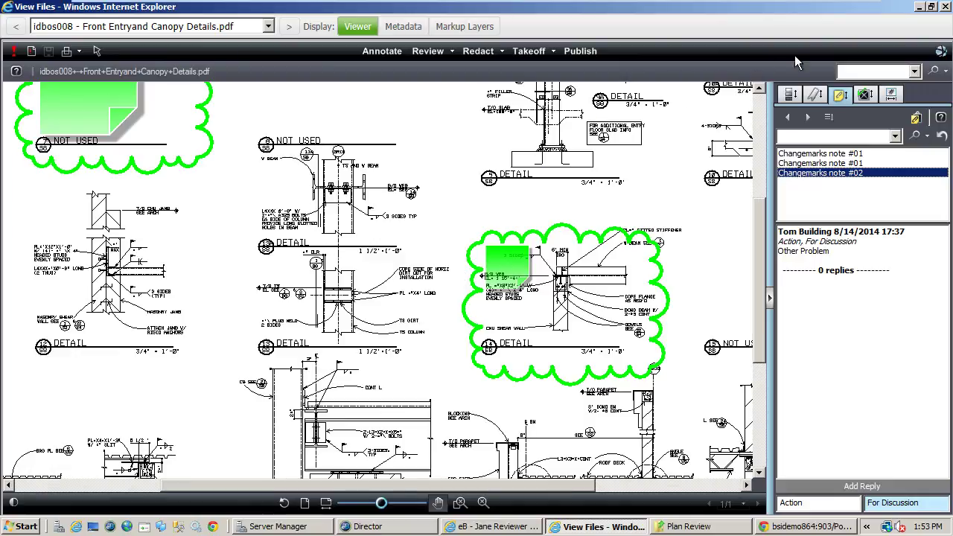
{"action": "left_click", "coordinate": [945, 6]}
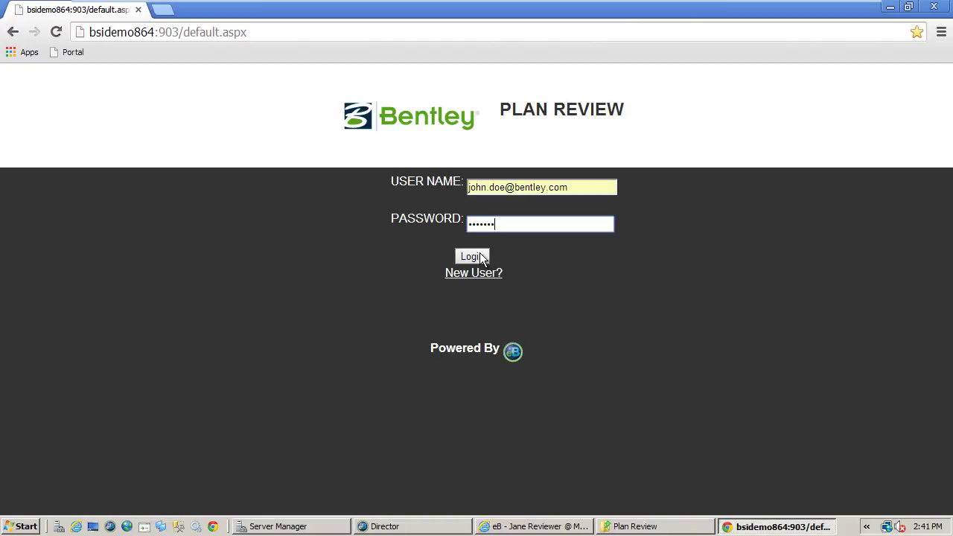
- Log in, load PRS-2014-00032's sheets, and view the downloaded ReviewComments idbos008 markup PDF
{"action": "left_click", "coordinate": [479, 255]}
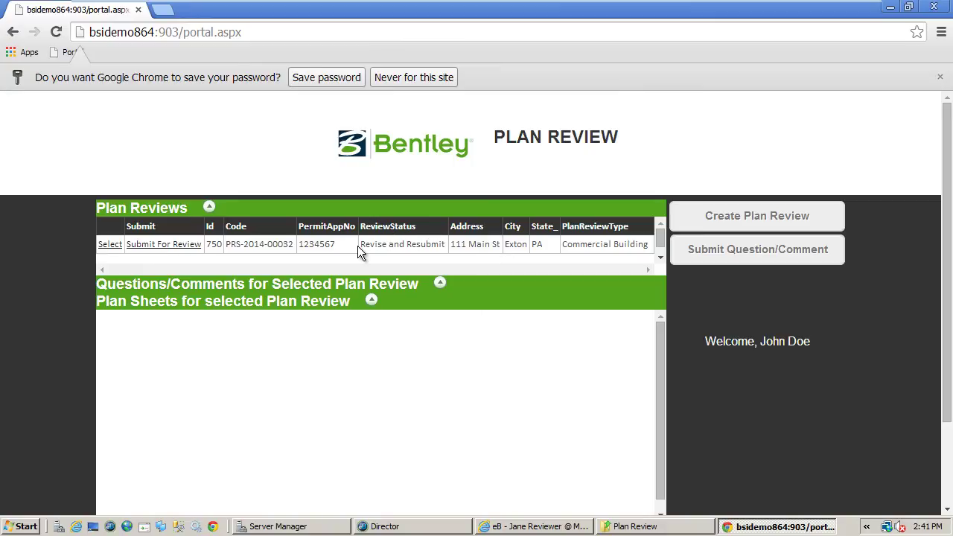
{"action": "left_click", "coordinate": [109, 244]}
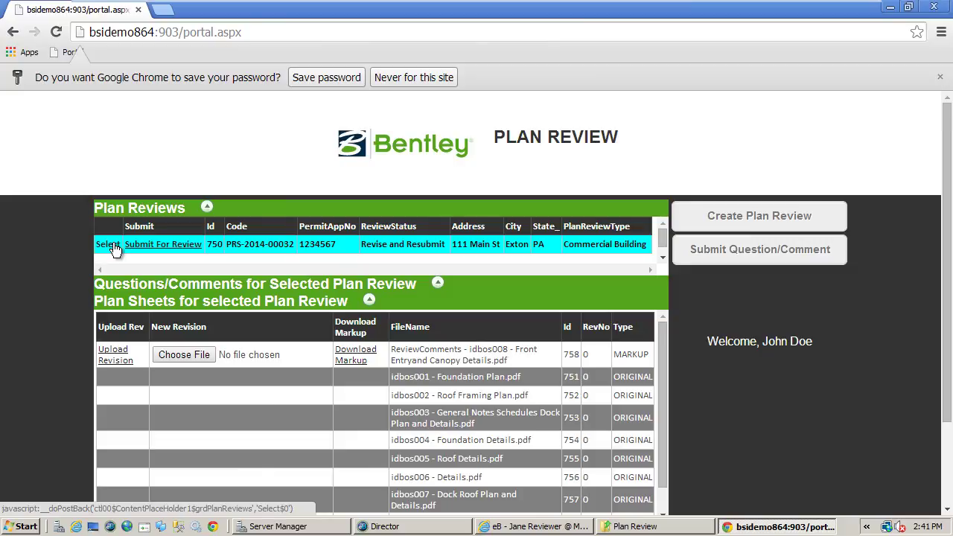
{"action": "left_click", "coordinate": [351, 355]}
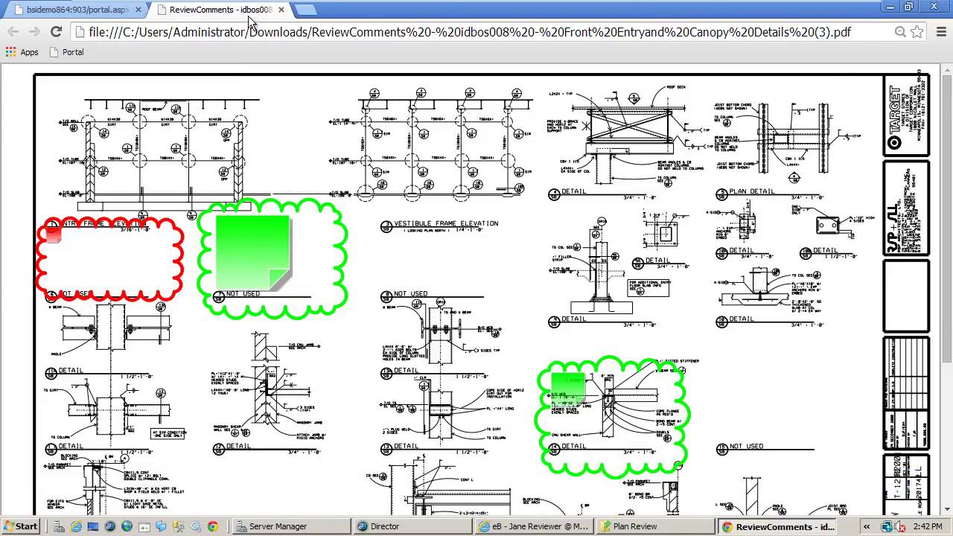
{"action": "left_click", "coordinate": [281, 10]}
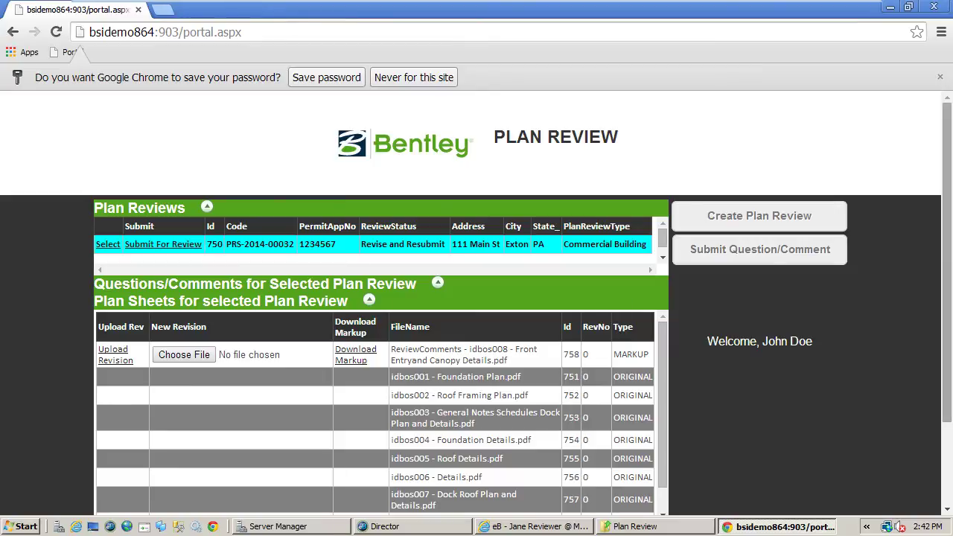
- Upload idbos008r2 - Front Entry and Canopy Details.pdf as a revision and confirm Id 760, revision 1
{"action": "left_click", "coordinate": [179, 356]}
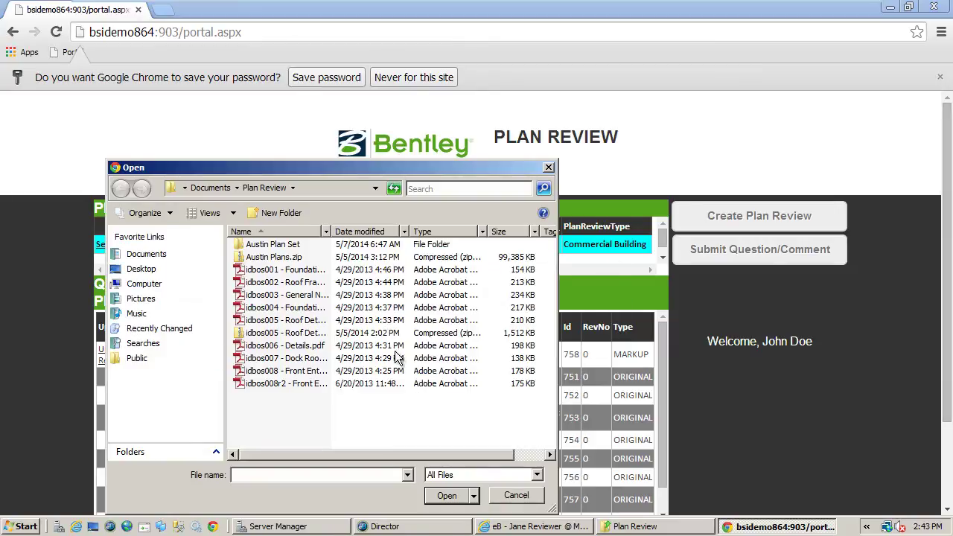
{"action": "left_click", "coordinate": [300, 383]}
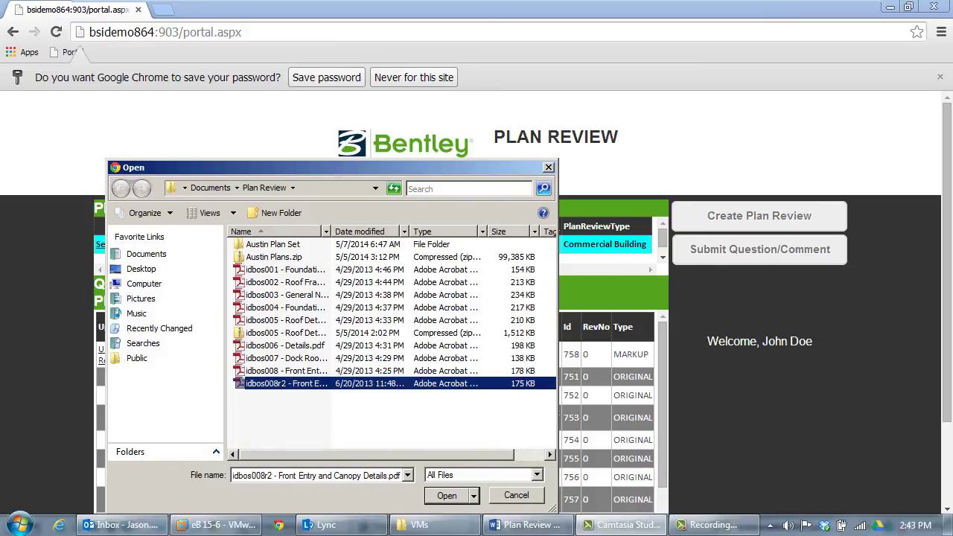
{"action": "left_click", "coordinate": [447, 495]}
{"action": "left_click", "coordinate": [112, 359]}
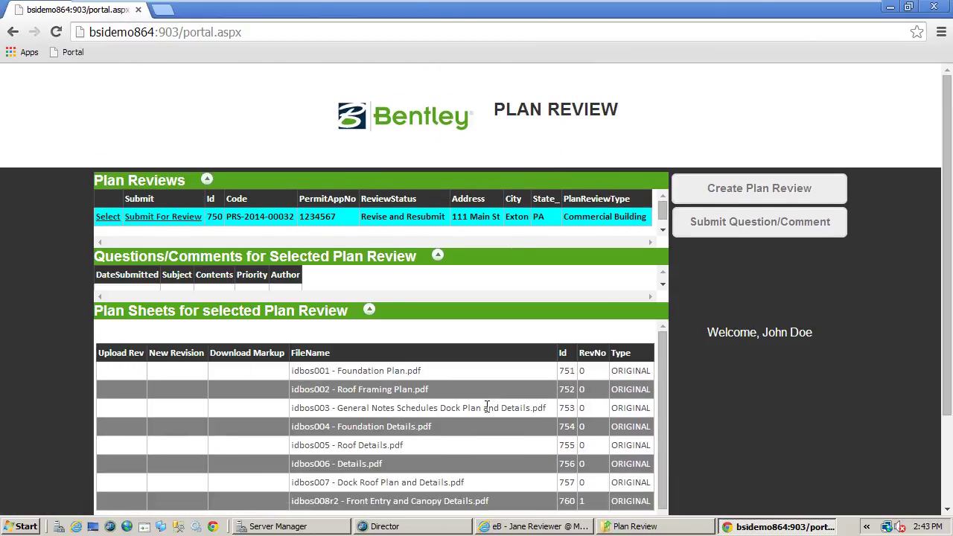
{"action": "scroll", "coordinate": [487, 407], "scroll_direction": "down", "scroll_amount": 1}
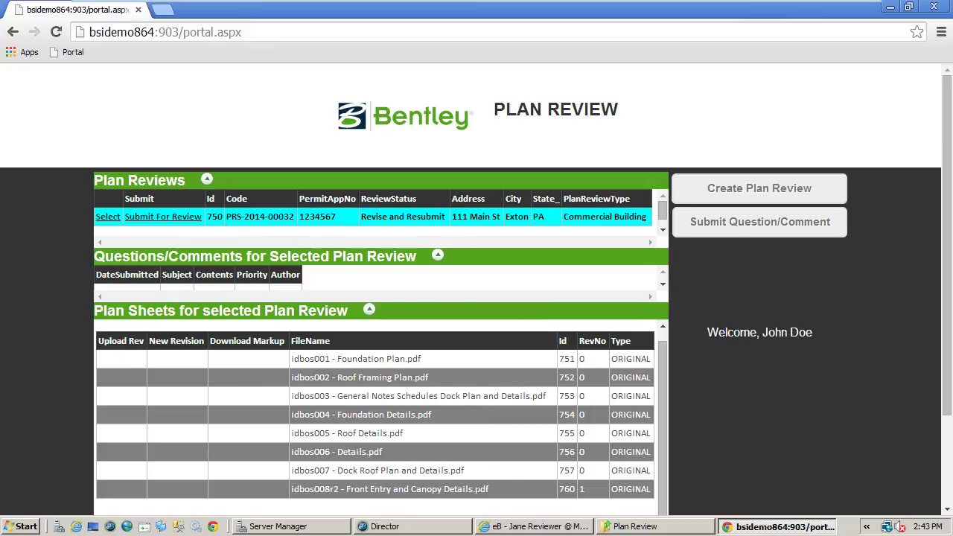
{"action": "double_click", "coordinate": [595, 488]}
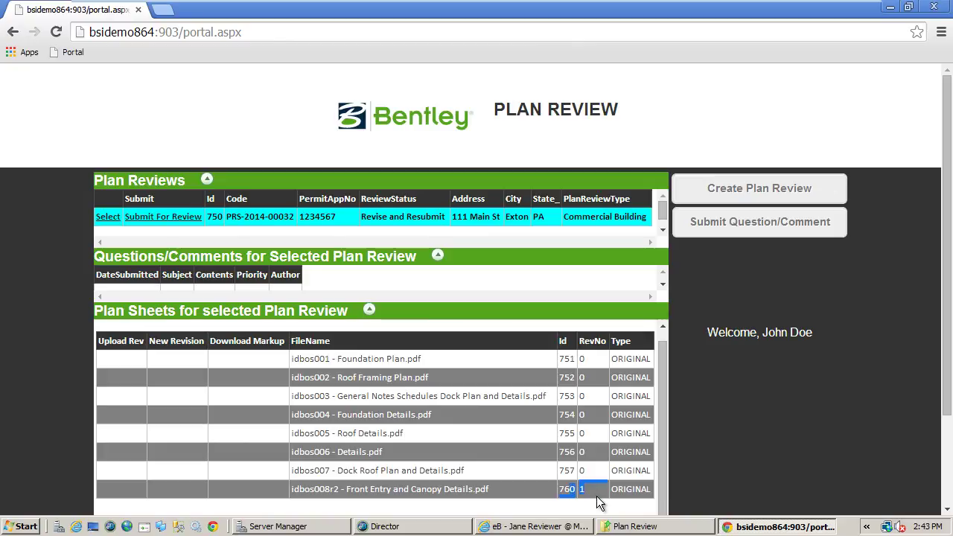
{"action": "left_click", "coordinate": [181, 222]}
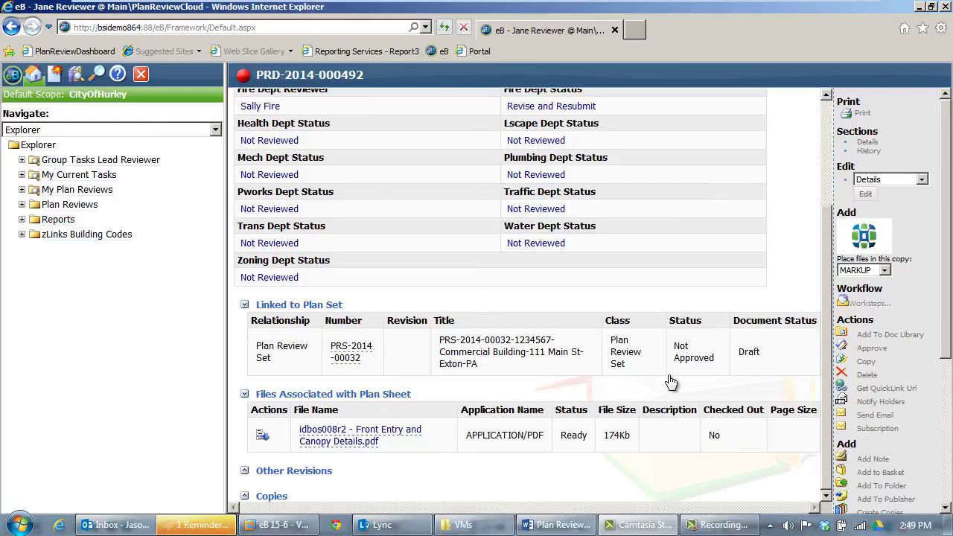
{"action": "left_click", "coordinate": [560, 382]}
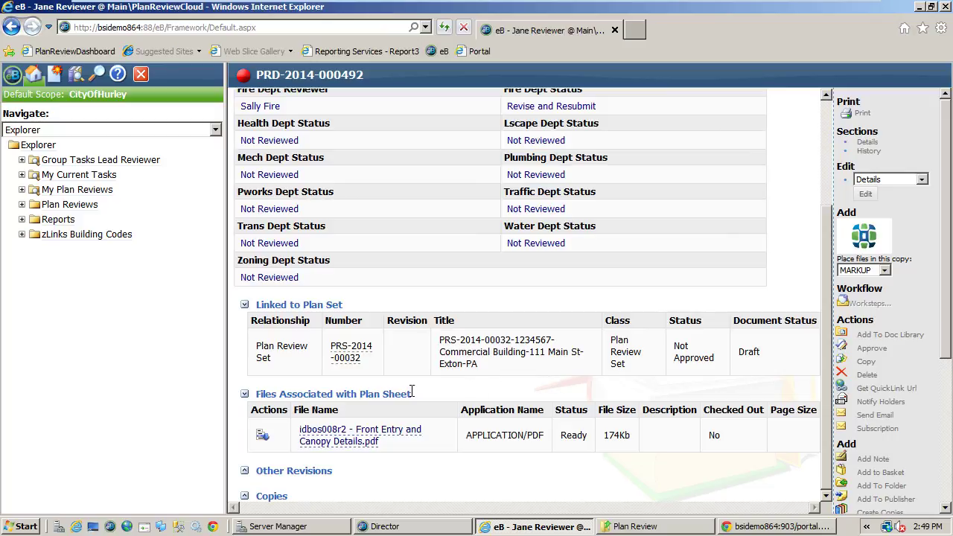
{"action": "left_click", "coordinate": [262, 436]}
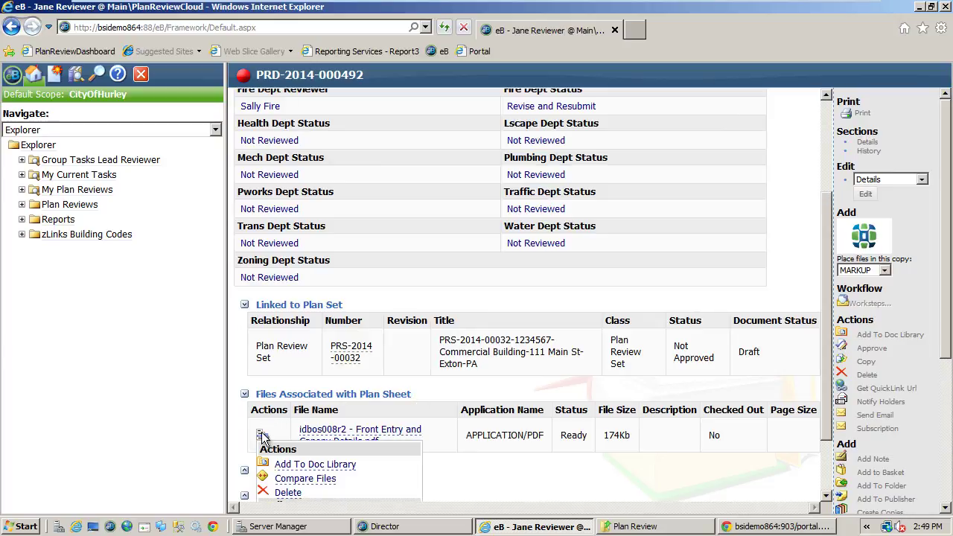
{"action": "left_click", "coordinate": [289, 478]}
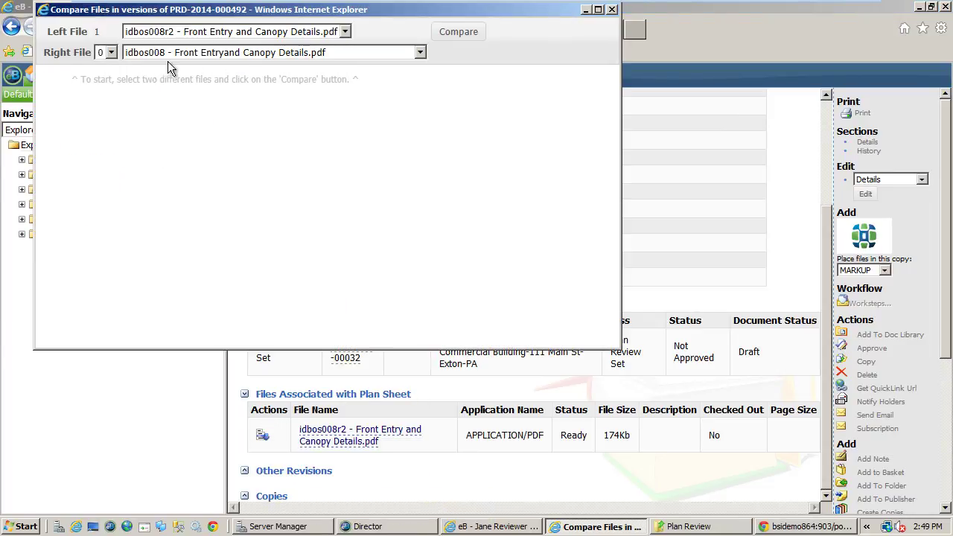
- Run the comparison full screen, showing both versions side by side with their title blocks
{"action": "left_click", "coordinate": [475, 39]}
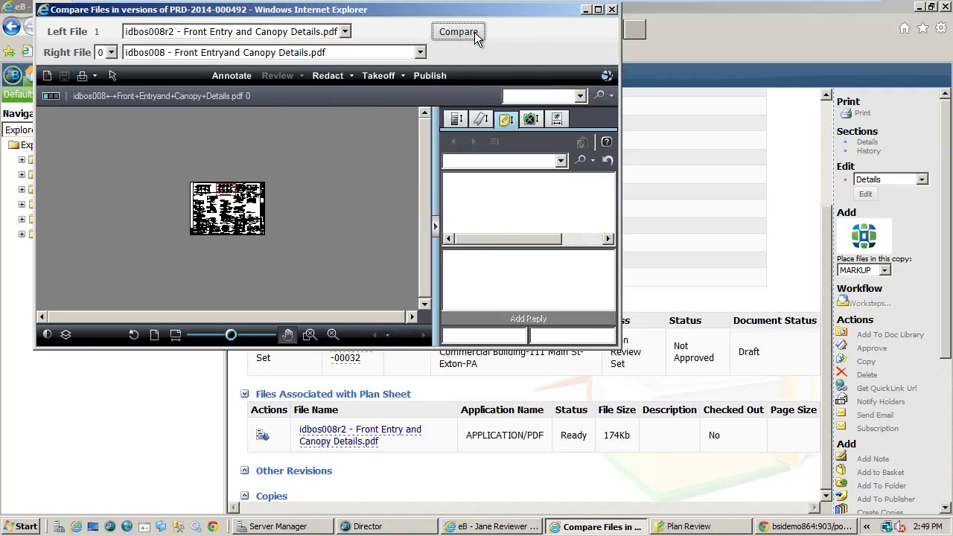
{"action": "left_click", "coordinate": [597, 10]}
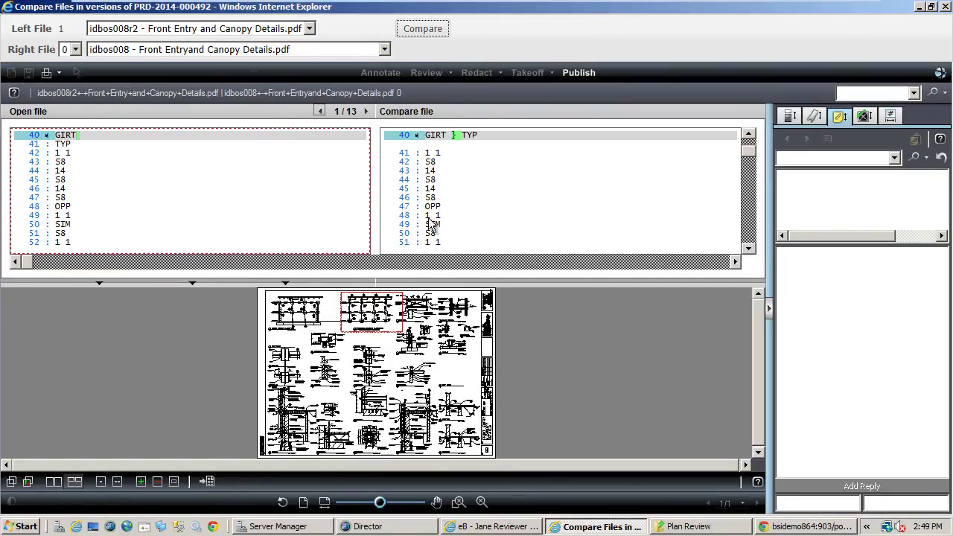
{"action": "left_click", "coordinate": [52, 480]}
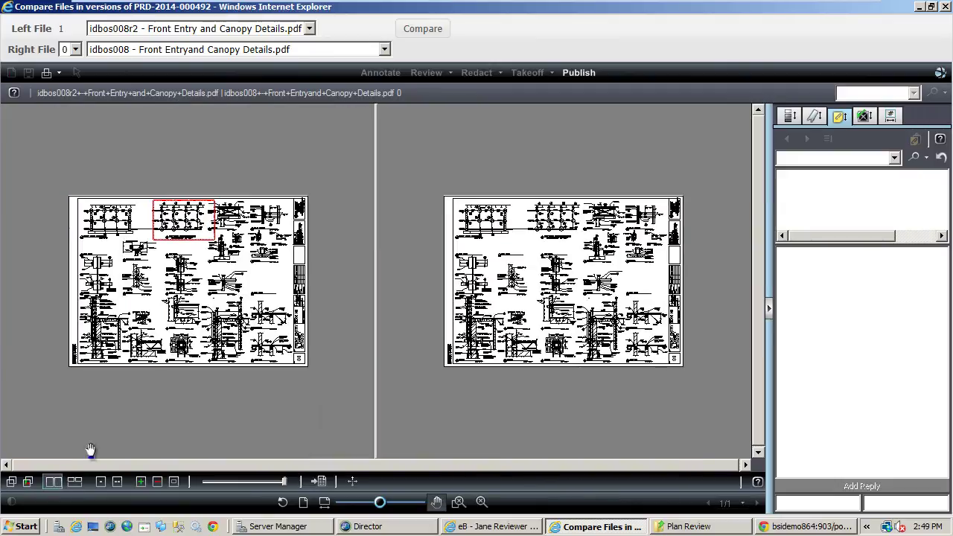
{"action": "scroll", "coordinate": [210, 275], "scroll_direction": "up", "scroll_amount": 5}
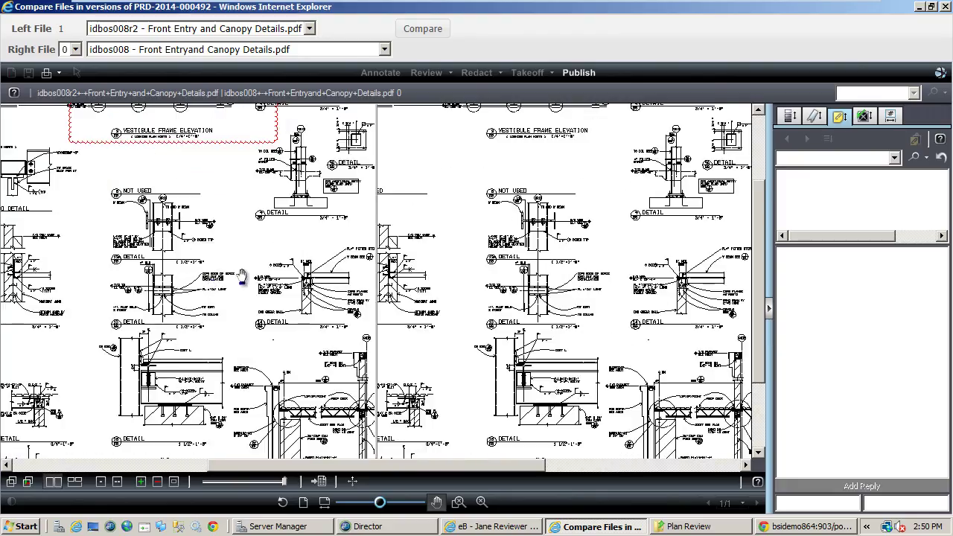
{"action": "left_click_drag", "start_coordinate": [248, 270], "coordinate": [104, 277]}
- Switch to overlay view and centre on the changed framing detail shown in red
{"action": "left_click", "coordinate": [29, 482]}
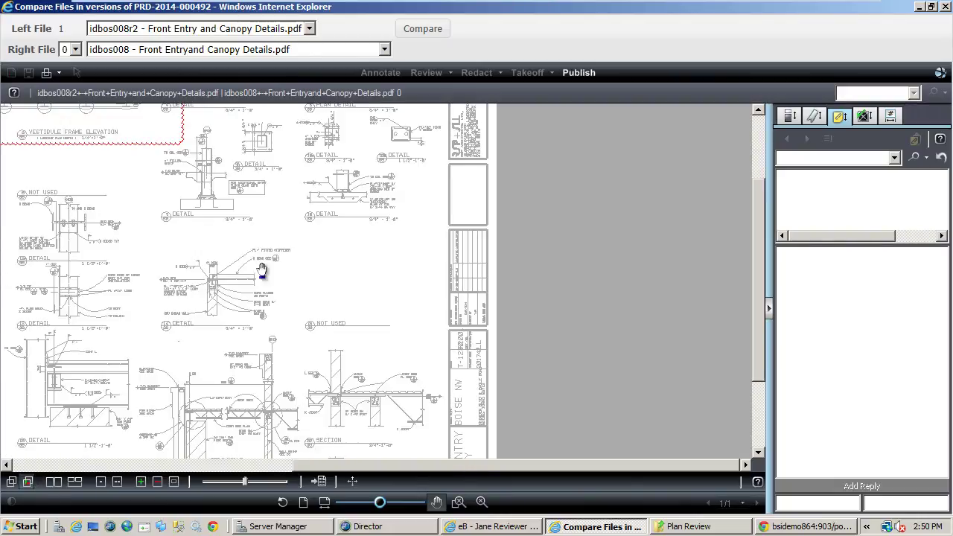
{"action": "scroll", "coordinate": [353, 319], "scroll_direction": "down", "scroll_amount": 3}
{"action": "mouse_move", "coordinate": [317, 328]}
{"action": "left_mouse_down"}
{"action": "mouse_move", "coordinate": [359, 337]}
{"action": "mouse_move", "coordinate": [460, 333]}
{"action": "left_mouse_up"}
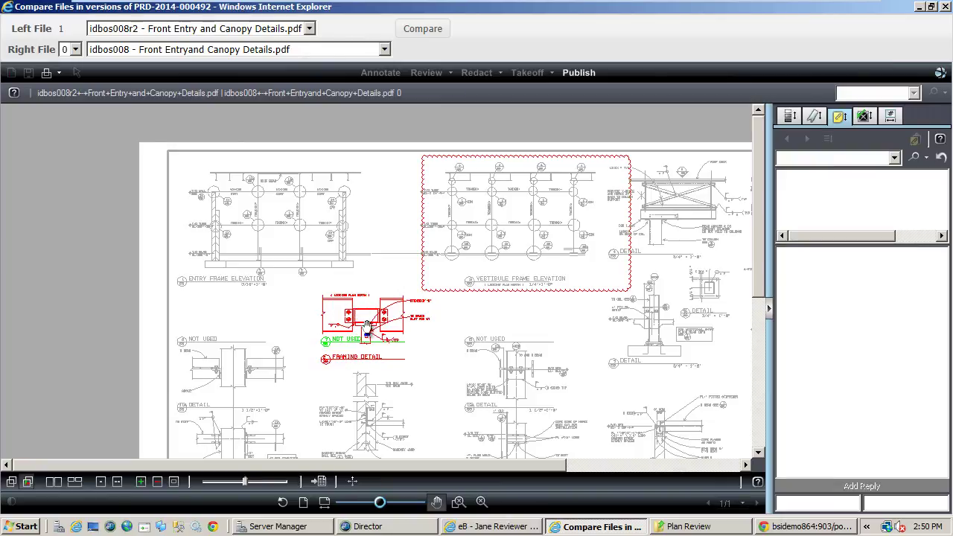
{"action": "left_click_drag", "start_coordinate": [472, 375], "coordinate": [423, 307]}
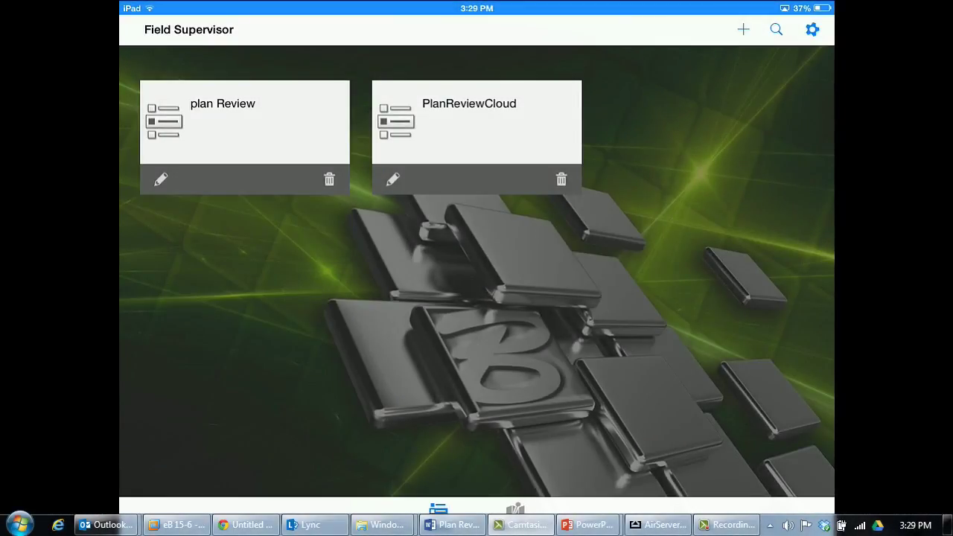
- Open idbos008 - Front Entry and Canopy Details.pdf from PlanReviewCloud's My eB folder
{"action": "left_click", "coordinate": [477, 119]}
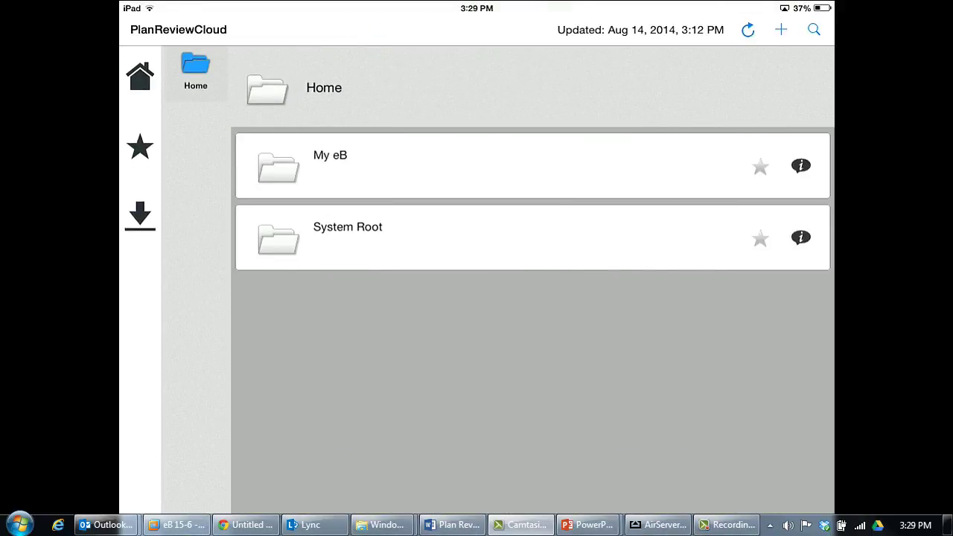
{"action": "left_click", "coordinate": [330, 165]}
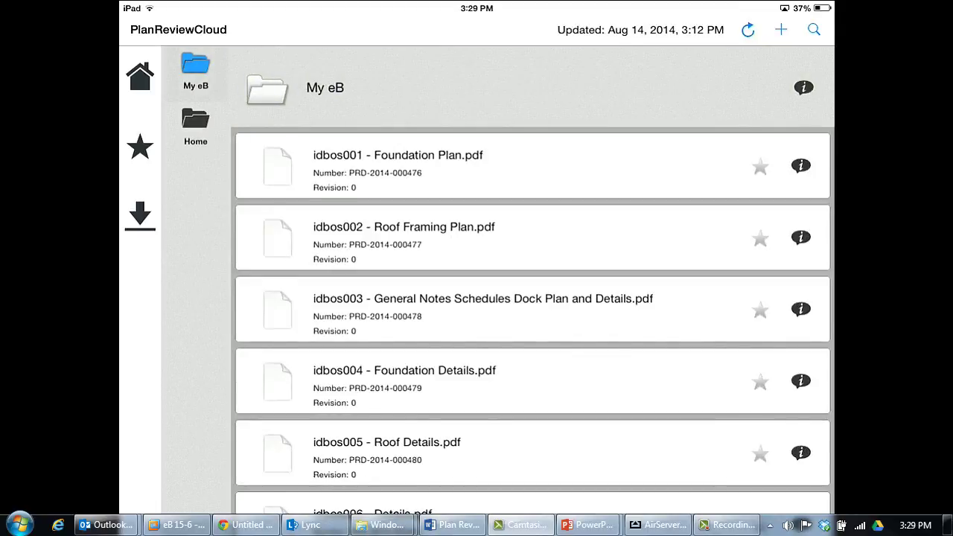
{"action": "scroll", "coordinate": [532, 328], "scroll_direction": "down", "scroll_amount": 5}
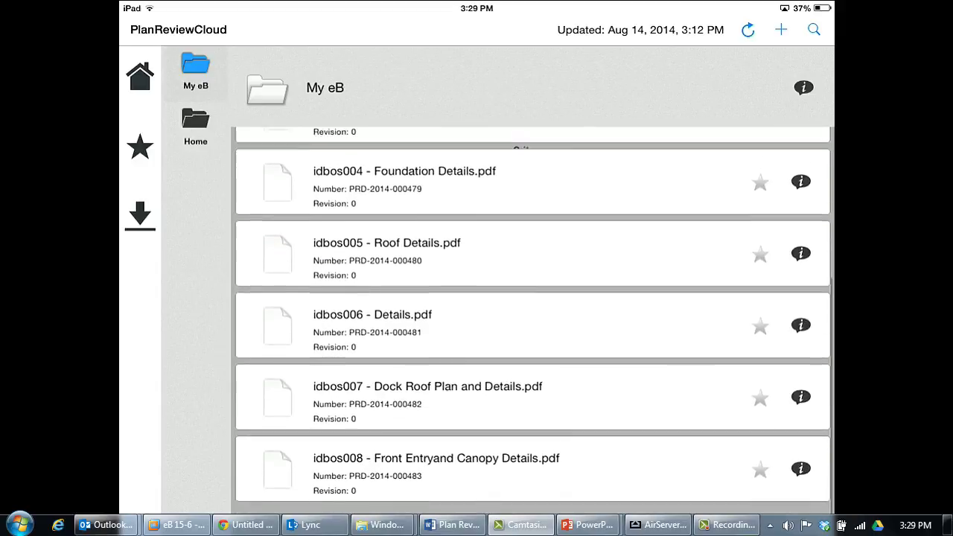
{"action": "left_click", "coordinate": [800, 502]}
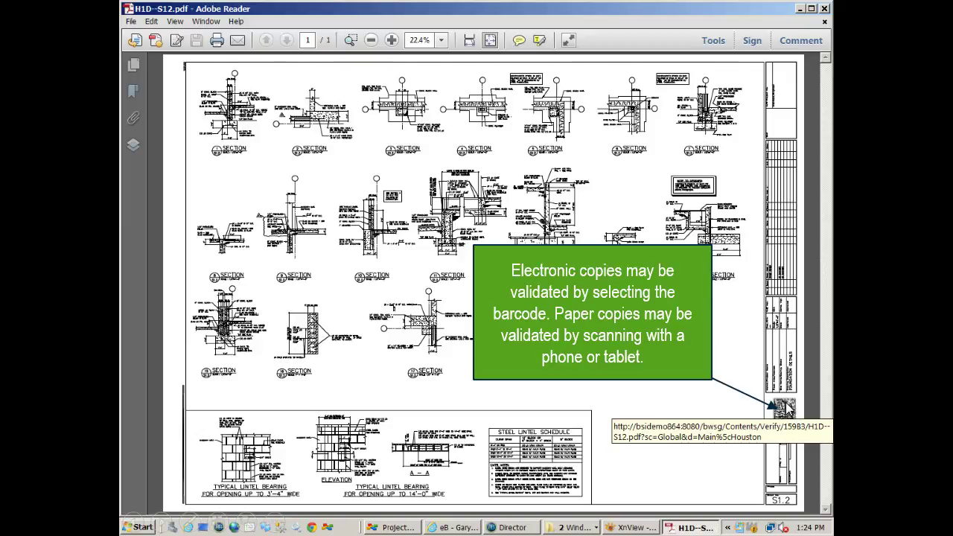
- Verify H1D--S12.pdf via its barcode, then save and open the current version
{"action": "left_click", "coordinate": [785, 408]}
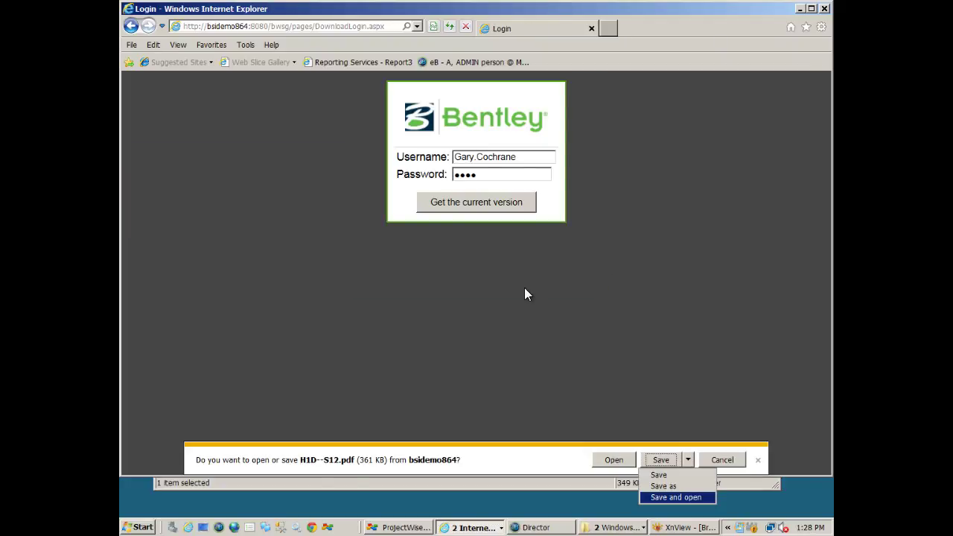
{"action": "key", "text": "Return"}
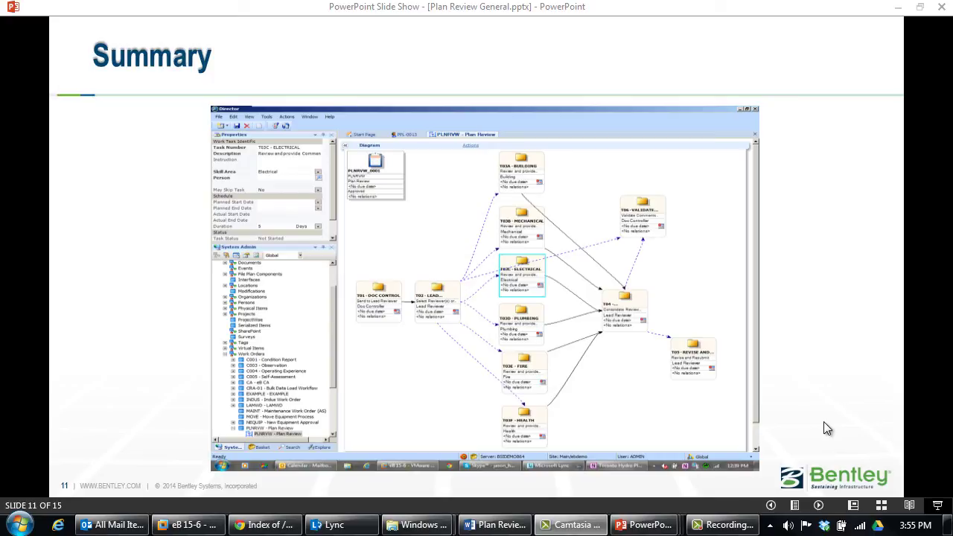
- Advance the Summary slideshow through the logos and records slides to slide 15 of 15
{"action": "key", "text": "Right"}
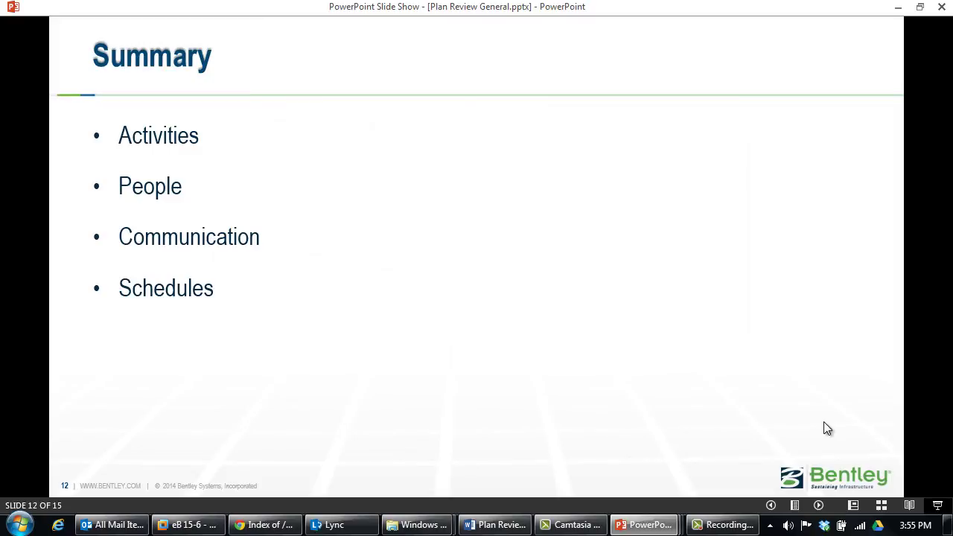
{"action": "key", "text": "Right"}
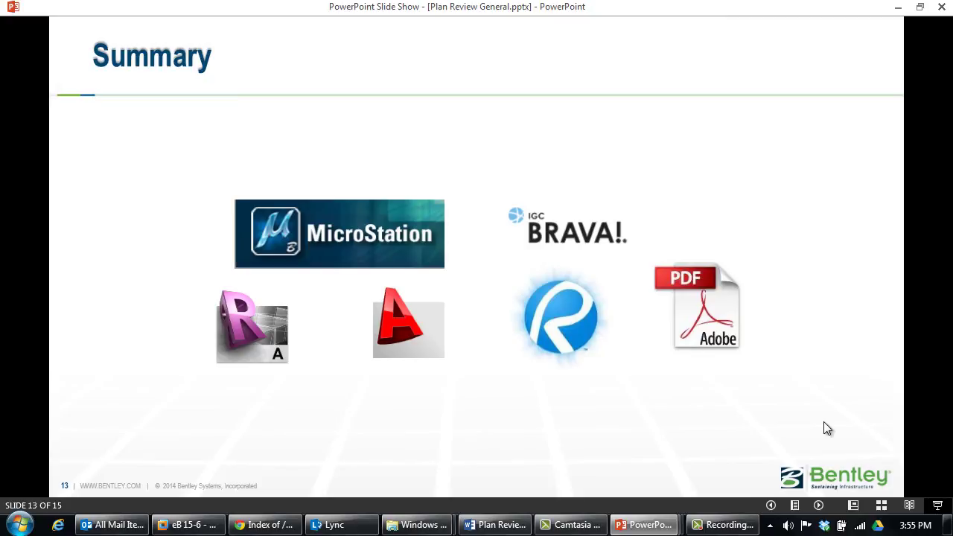
{"action": "key", "text": "Right"}
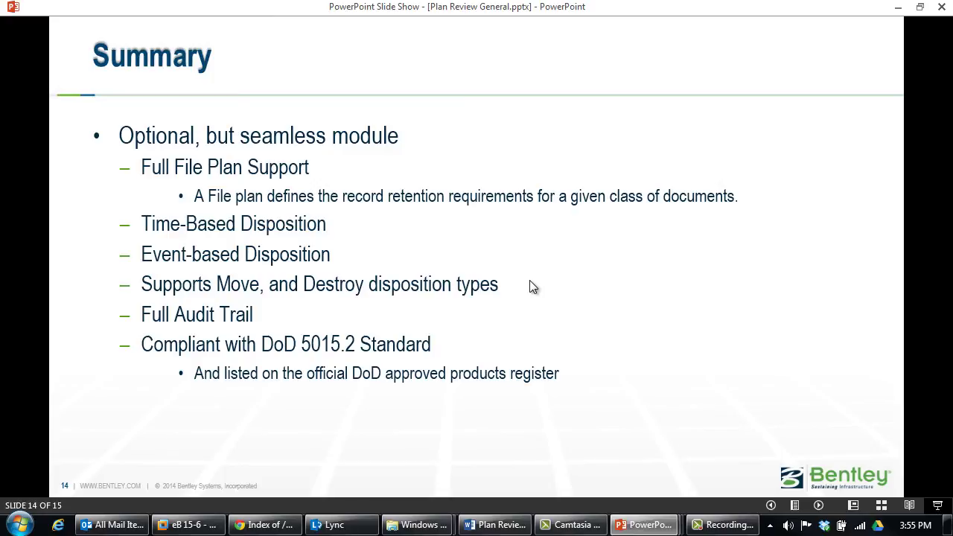
{"action": "key", "text": "Right"}
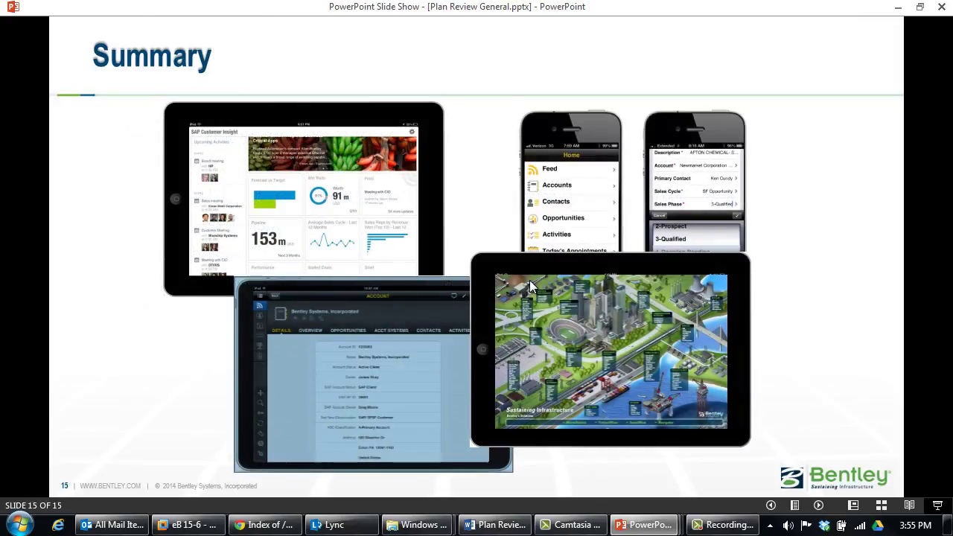